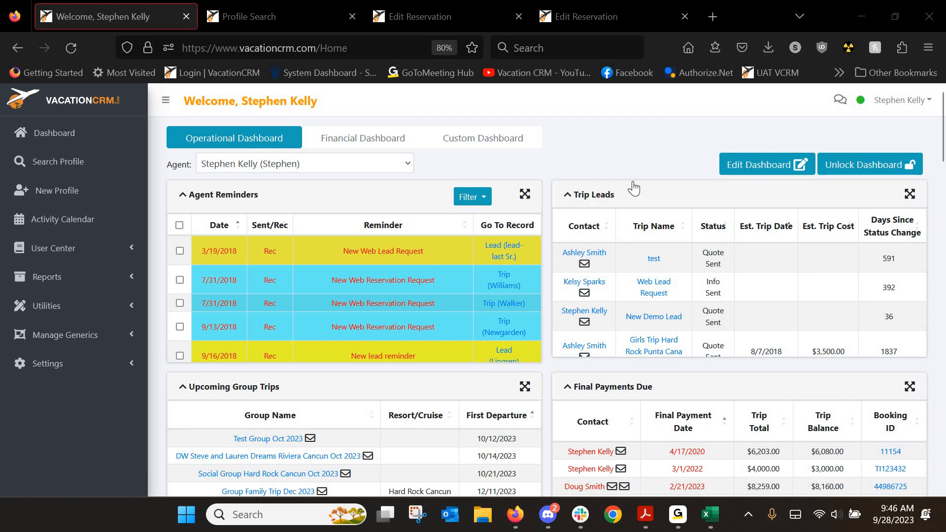
Glance at the Gogo Vacations statement, then open the Agent Commission page under Utilities
{"action": "left_click", "coordinate": [708, 516]}
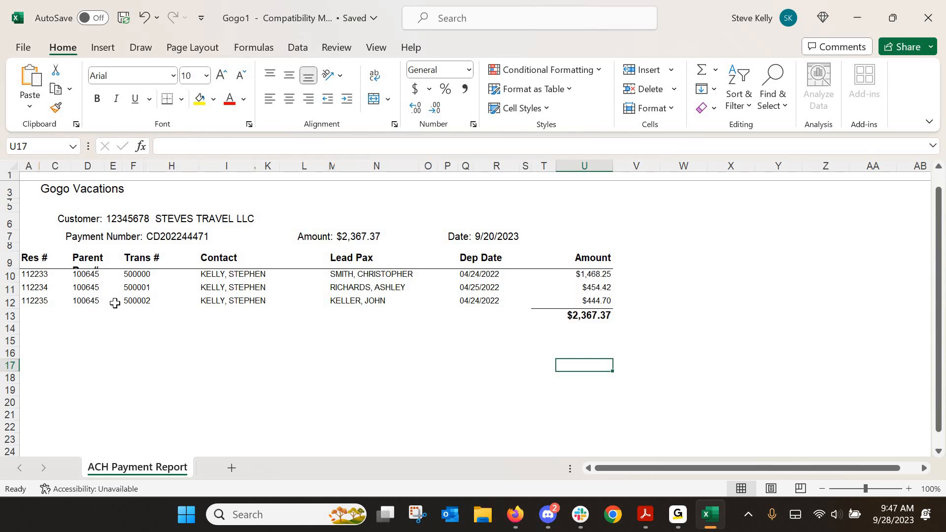
{"action": "left_click", "coordinate": [854, 19]}
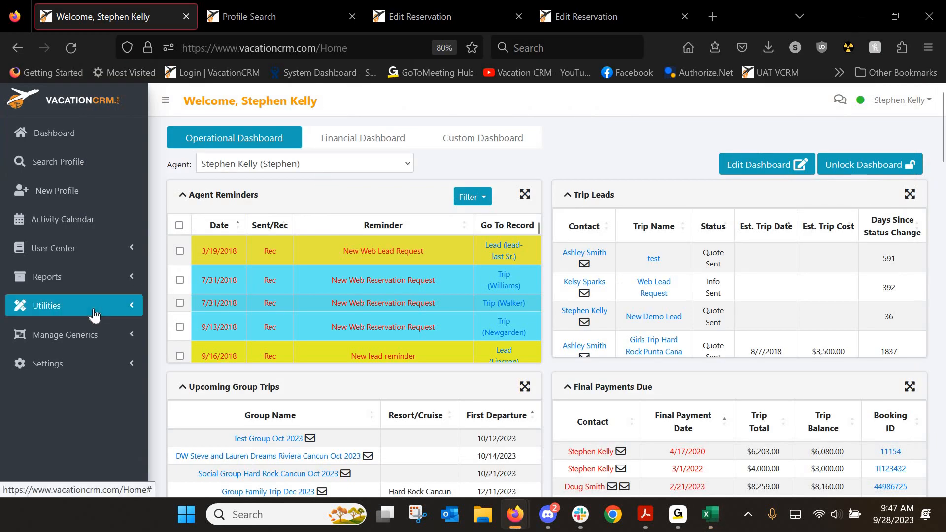
{"action": "left_click", "coordinate": [94, 316]}
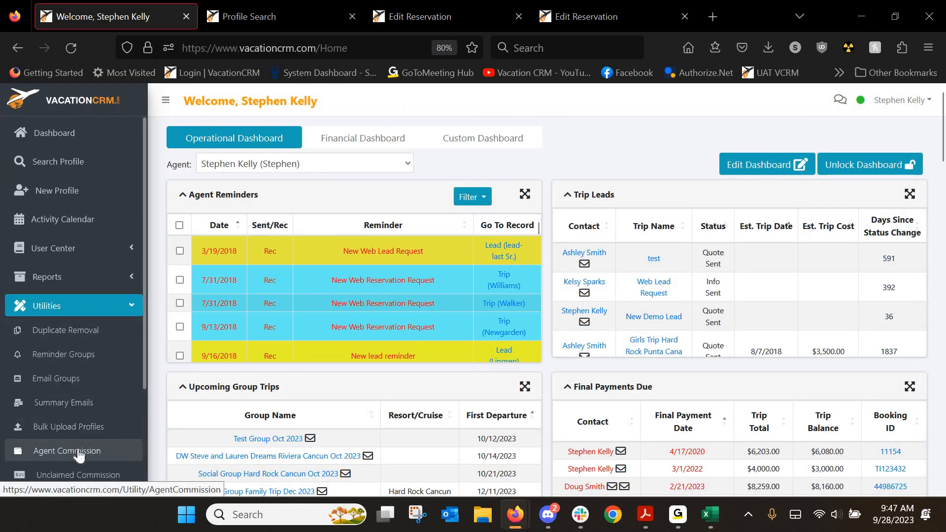
{"action": "left_click", "coordinate": [79, 452]}
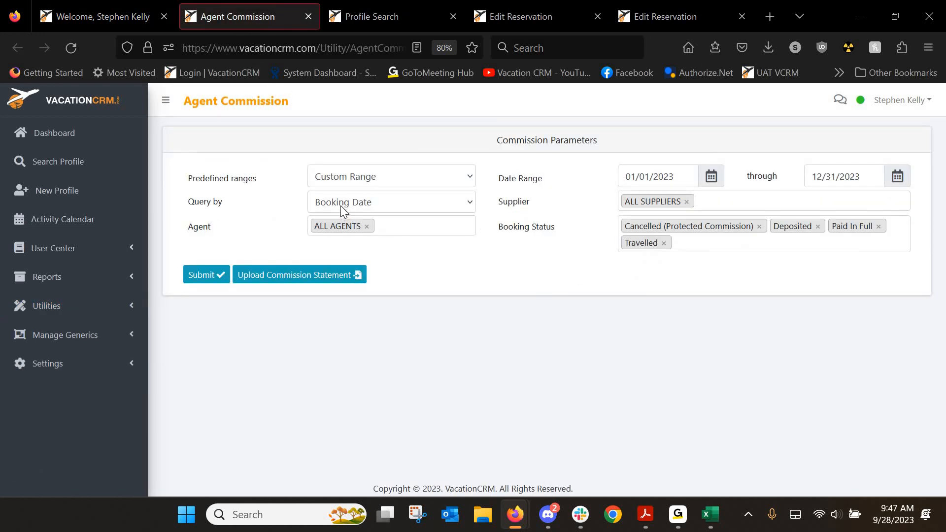
Search GOGO Vacations commissions by travel date from 09/01/2023, then bring up the statement
{"action": "left_click", "coordinate": [338, 206]}
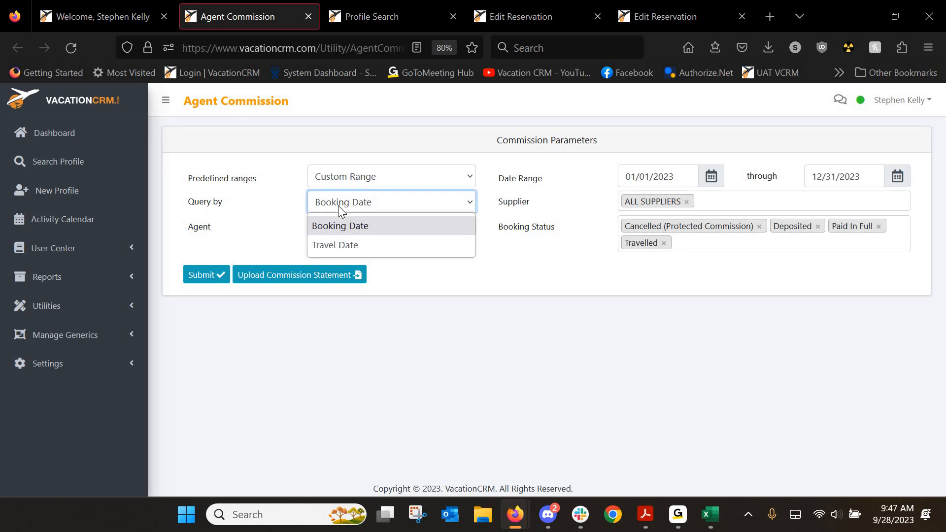
{"action": "left_click", "coordinate": [342, 244]}
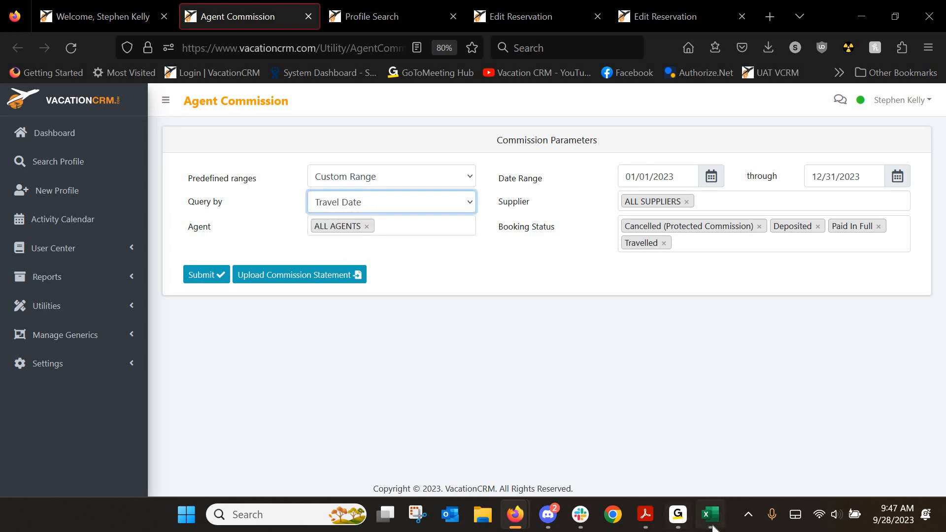
{"action": "key", "text": "Tab"}
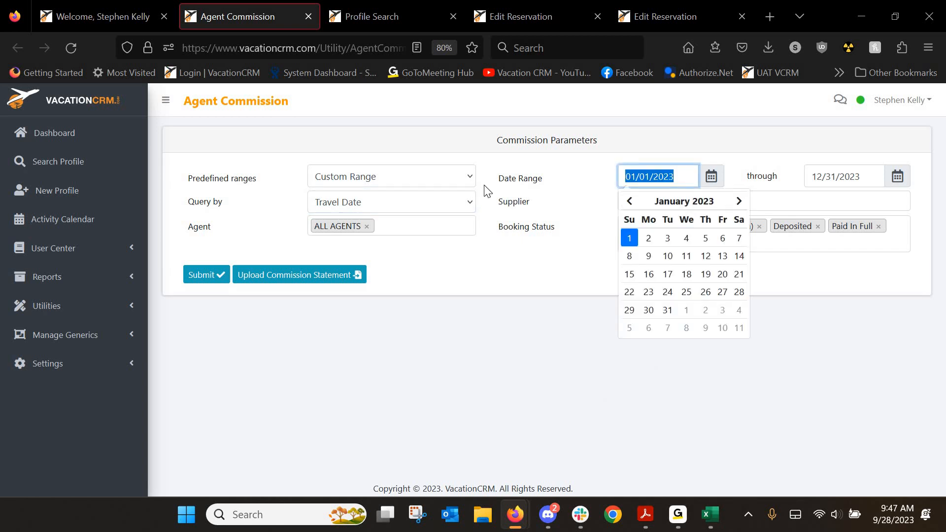
{"action": "type", "text": "09/01/2023"}
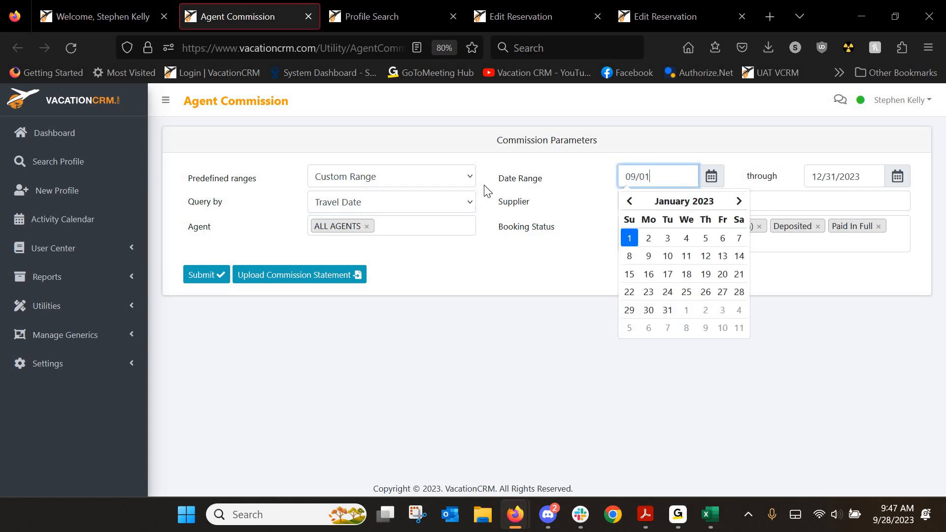
{"action": "left_click", "coordinate": [536, 286]}
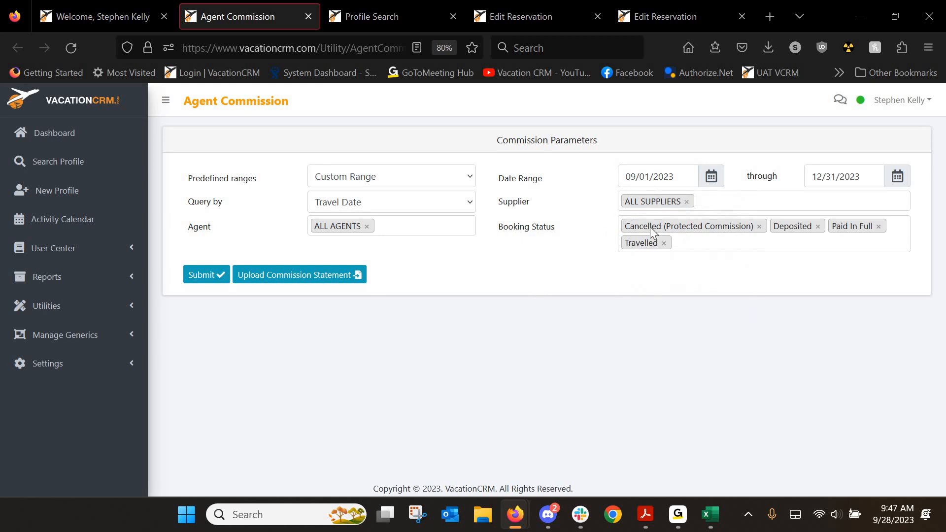
{"action": "left_click", "coordinate": [687, 202]}
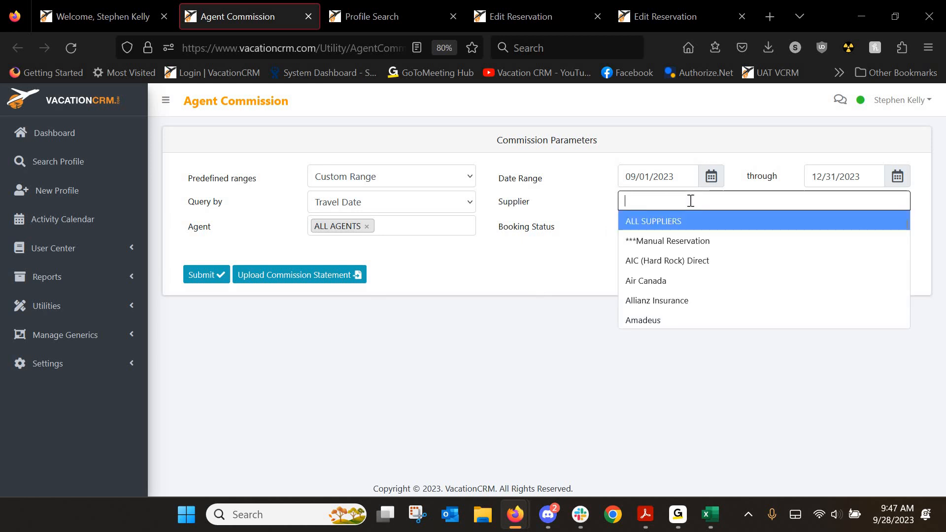
{"action": "type", "text": "gogo"}
{"action": "left_click", "coordinate": [673, 220]}
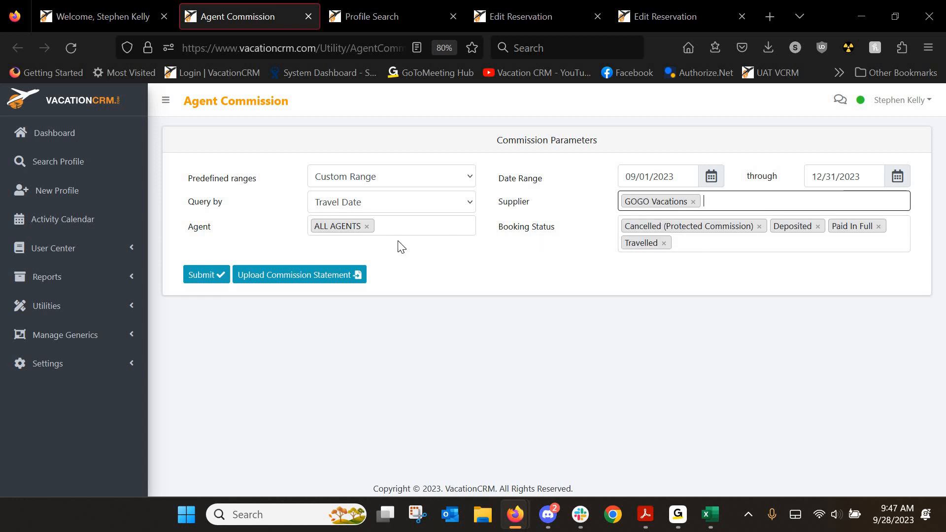
{"action": "left_click", "coordinate": [199, 280]}
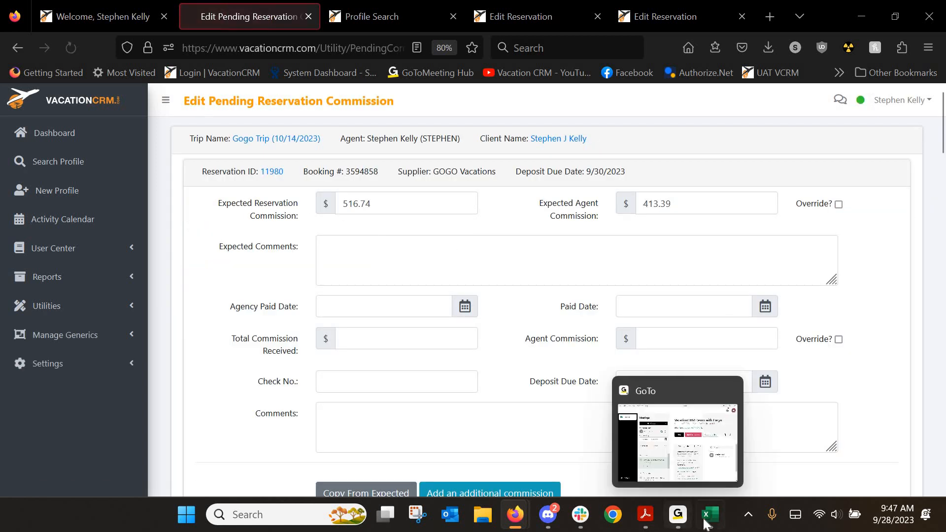
{"action": "left_click", "coordinate": [708, 516]}
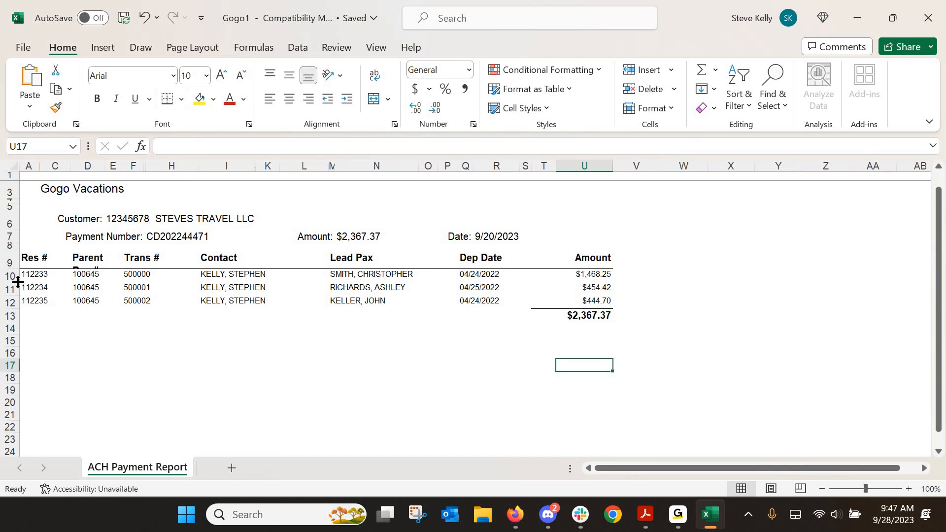
Find booking 112233 on the pending reservations page and compare it with the statement
{"action": "left_click", "coordinate": [867, 16]}
{"action": "key", "text": "ctrl+f"}
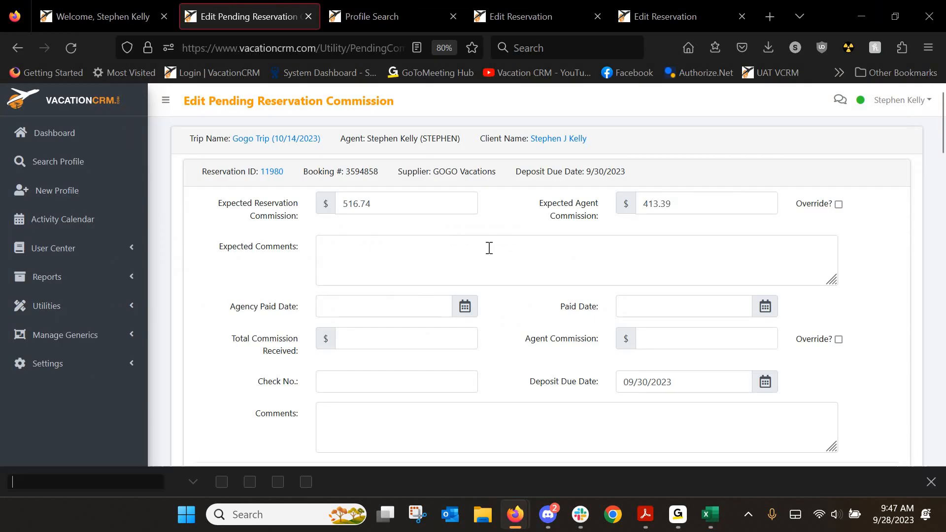
{"action": "type", "text": "112233"}
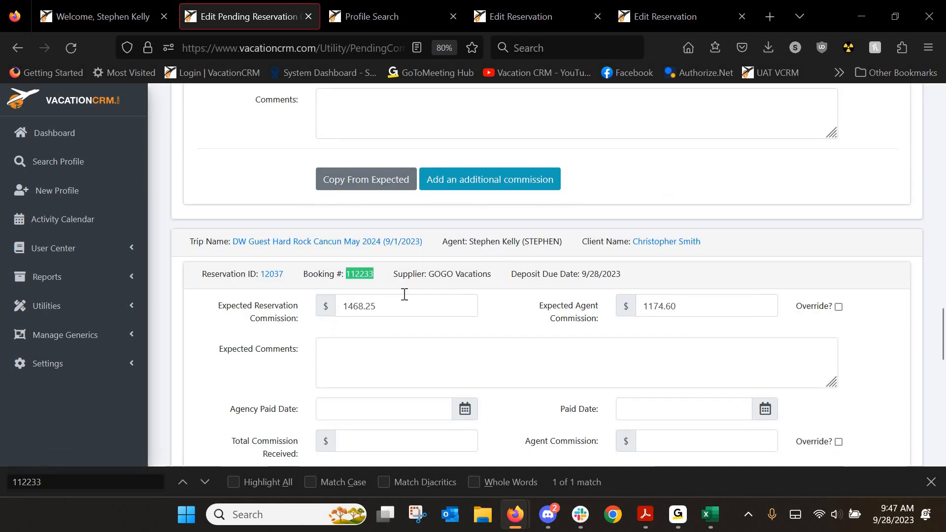
{"action": "scroll", "coordinate": [405, 295], "scroll_direction": "down", "scroll_amount": 3}
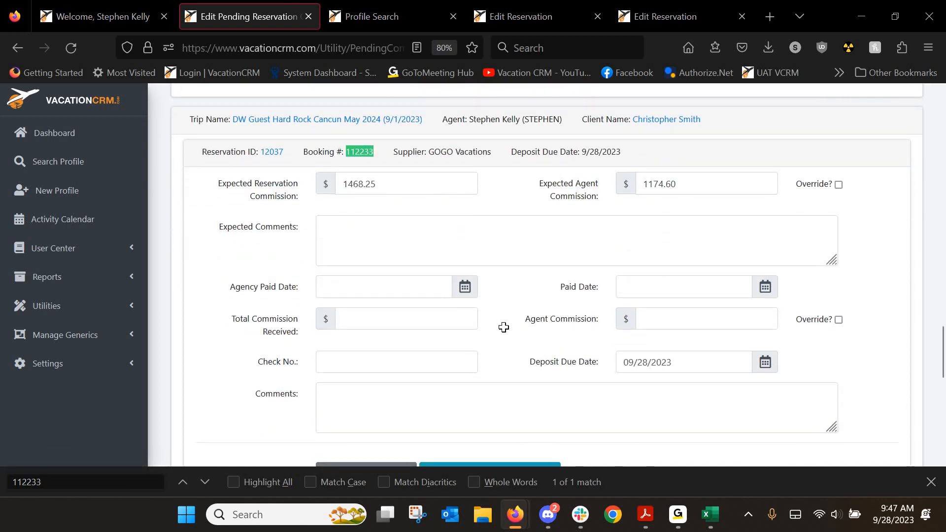
{"action": "key", "text": "alt+Tab"}
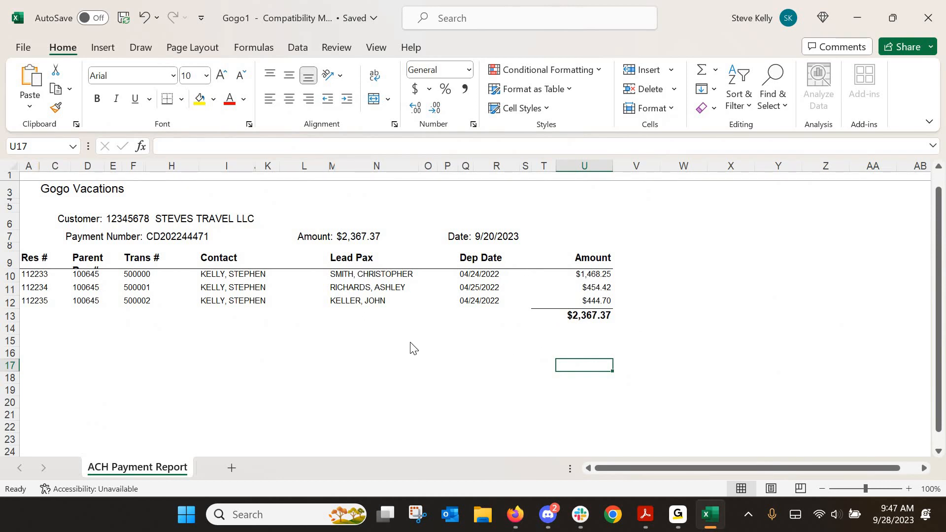
{"action": "key", "text": "alt+Tab"}
{"action": "scroll", "coordinate": [343, 279], "scroll_direction": "down", "scroll_amount": 2}
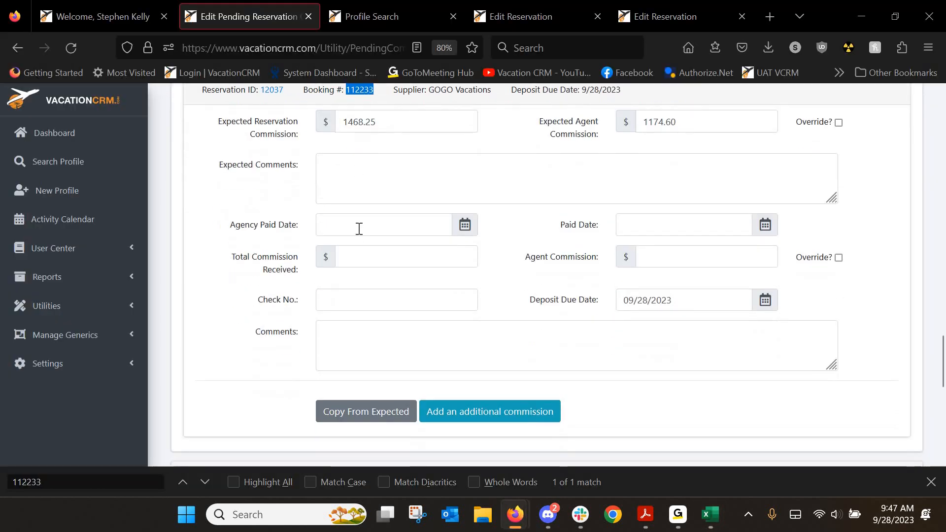
Copy expected amounts so received commission is 1468.25 and agent commission 1174.60
{"action": "left_click", "coordinate": [359, 225]}
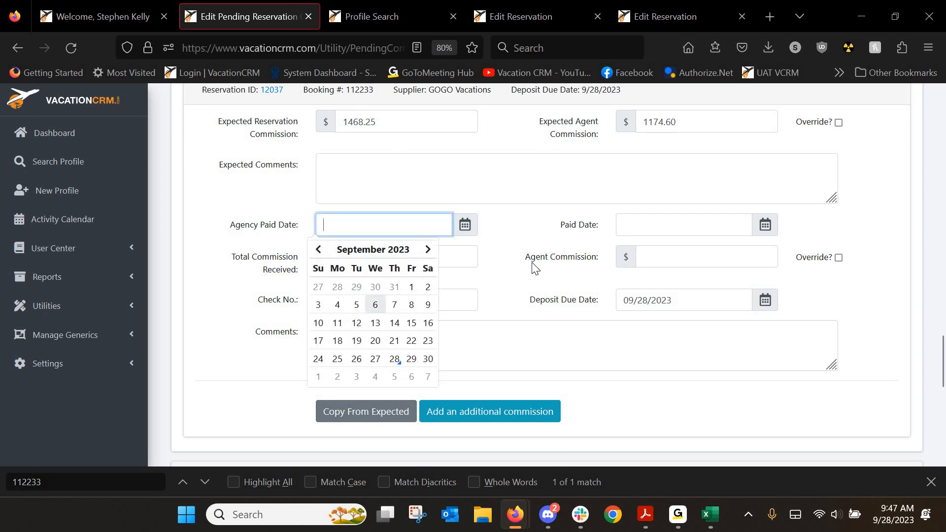
{"action": "left_click", "coordinate": [640, 229]}
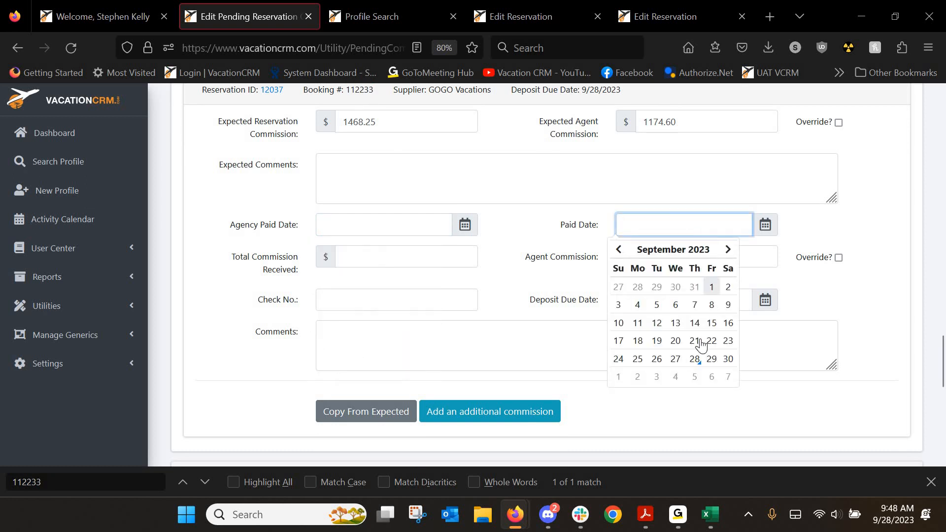
{"action": "left_click", "coordinate": [363, 413]}
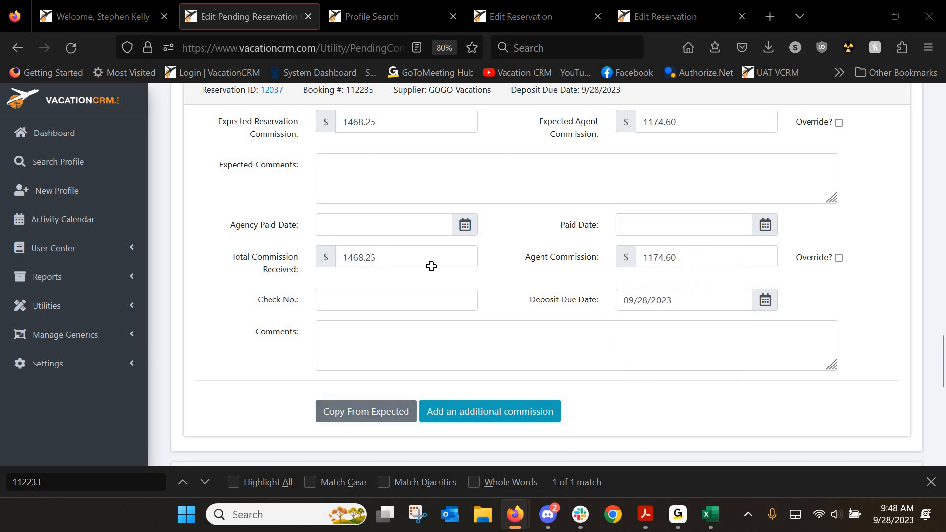
{"action": "key", "text": "alt+Tab"}
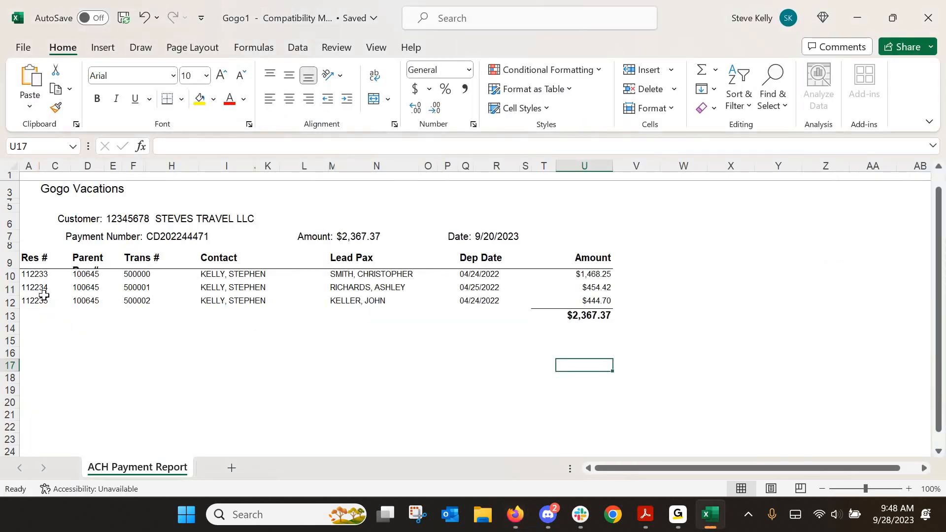
{"action": "key", "text": "alt+Tab"}
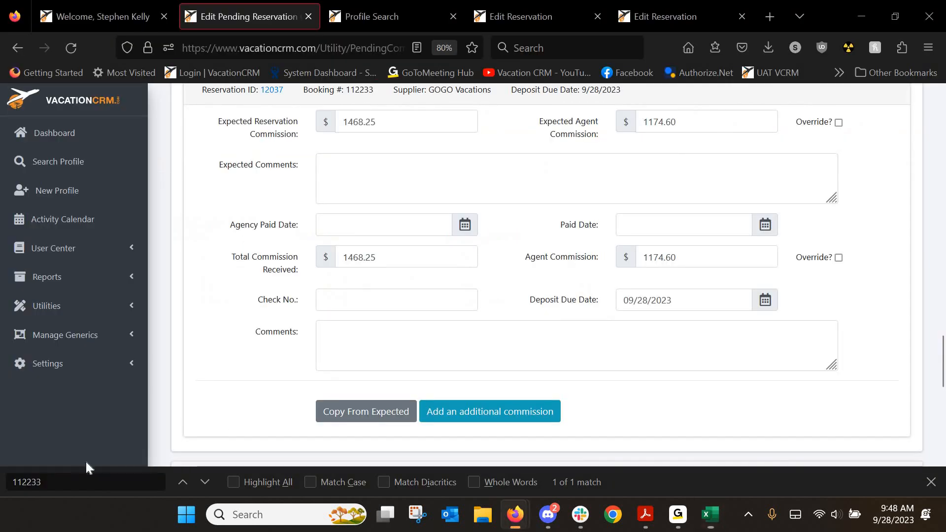
{"action": "left_click", "coordinate": [72, 481]}
{"action": "key", "text": "BackSpace"}
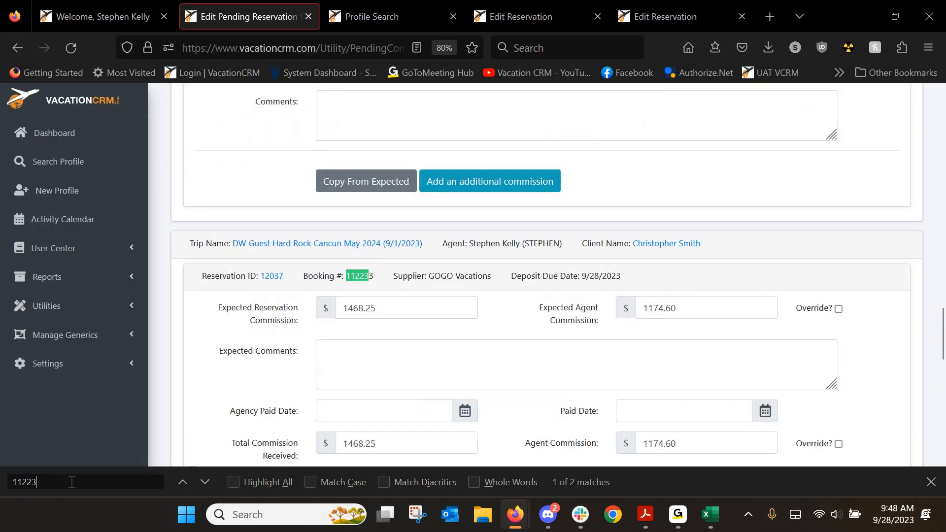
Locate the second statement booking by changing the search's last digit to 4, checking the statement
{"action": "type", "text": "4"}
{"action": "scroll", "coordinate": [606, 224], "scroll_direction": "down", "scroll_amount": 5}
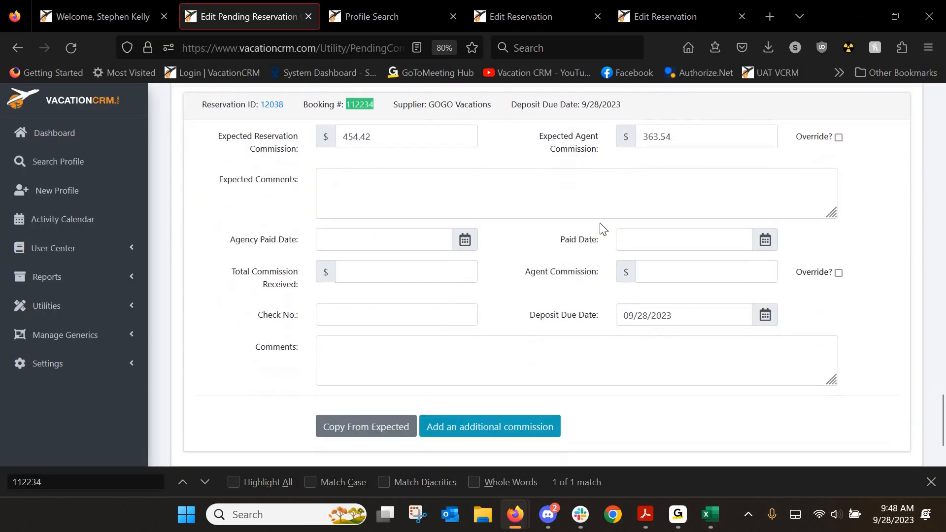
{"action": "key", "text": "alt+Tab"}
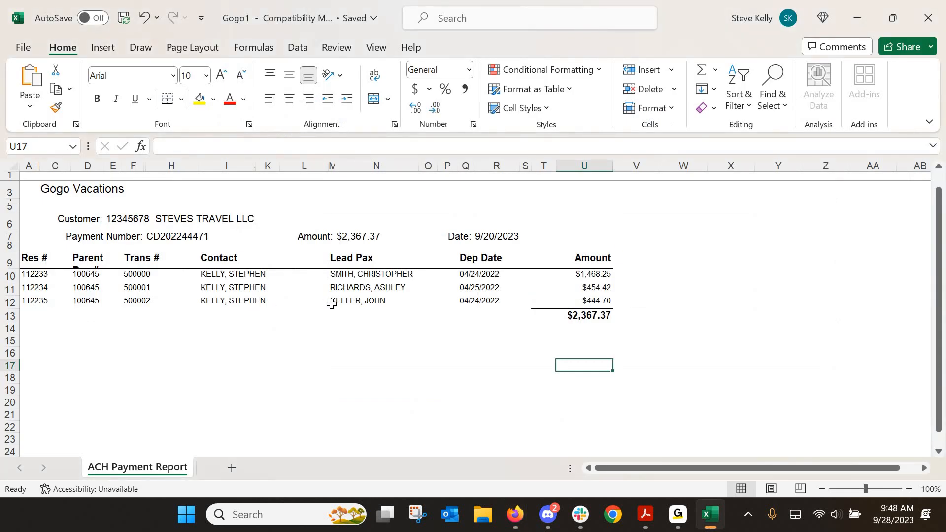
{"action": "key", "text": "alt+Tab"}
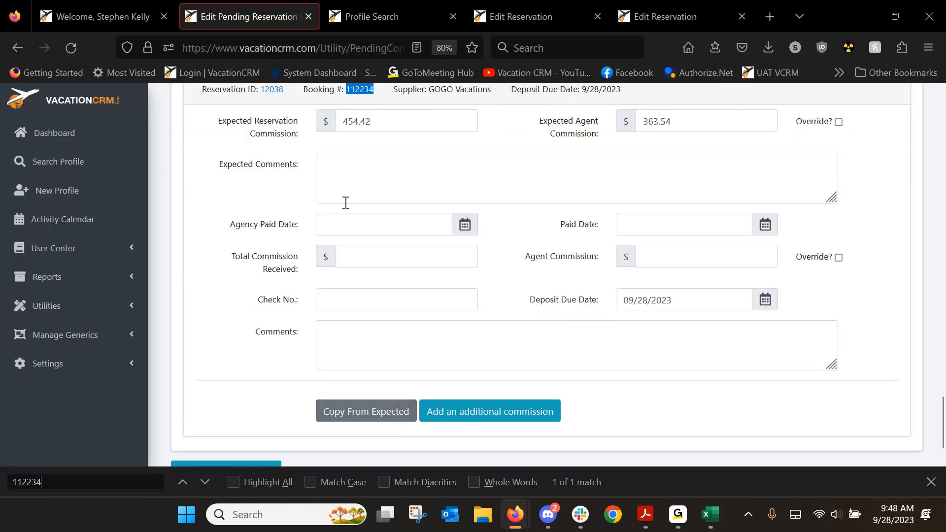
{"action": "scroll", "coordinate": [214, 430], "scroll_direction": "down", "scroll_amount": 3}
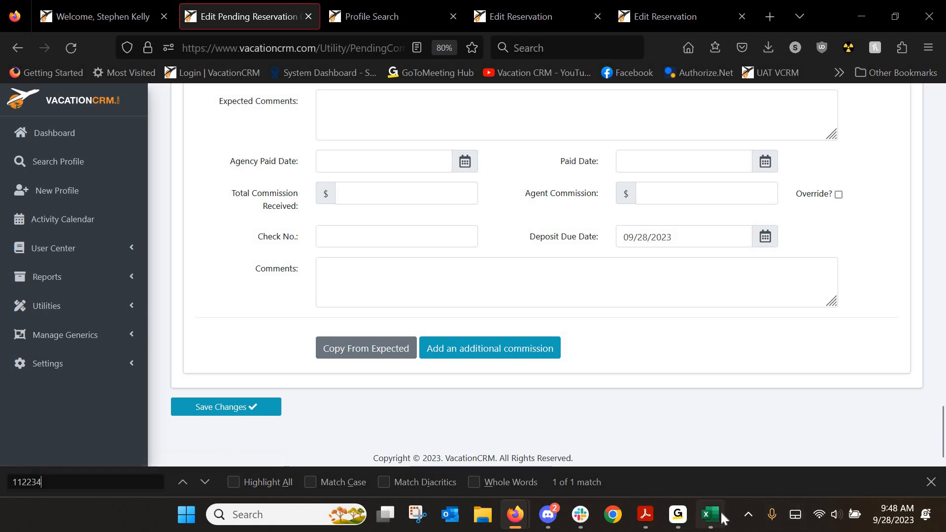
{"action": "mouse_move", "coordinate": [709, 514]}
{"action": "left_click", "coordinate": [726, 459]}
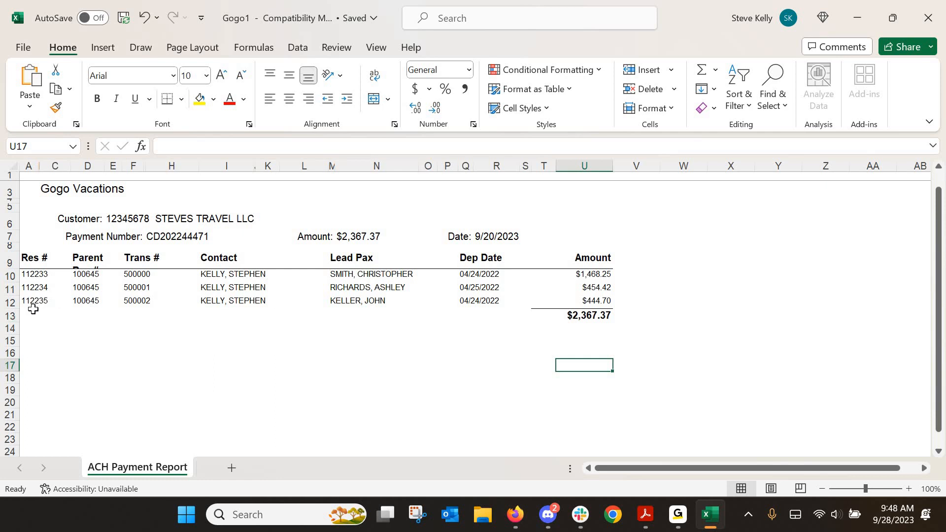
{"action": "left_click", "coordinate": [858, 18]}
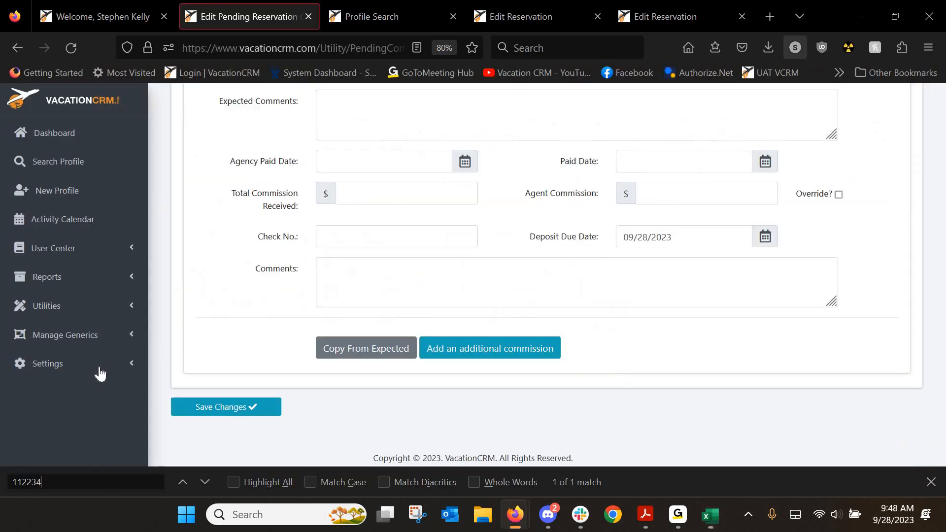
{"action": "left_click", "coordinate": [73, 317]}
{"action": "scroll", "coordinate": [72, 317], "scroll_direction": "down", "scroll_amount": 3}
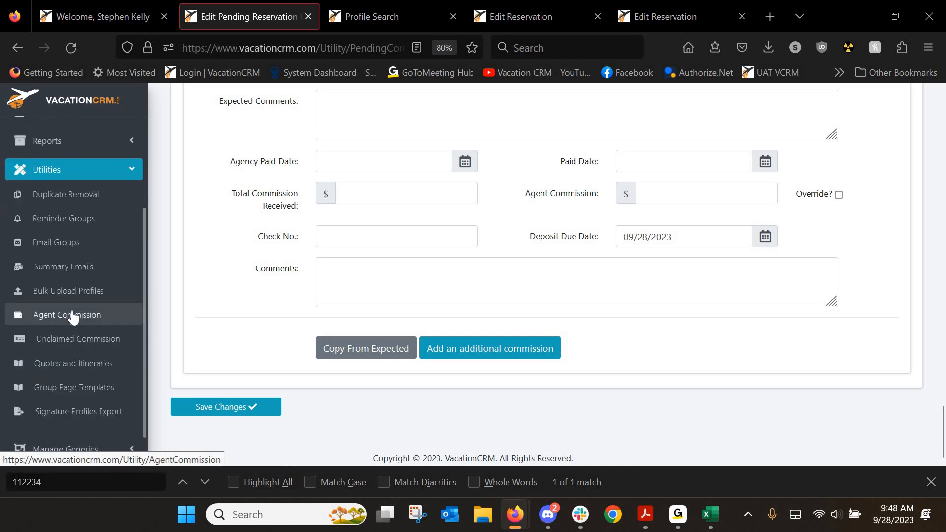
{"action": "middle_click", "coordinate": [77, 338]}
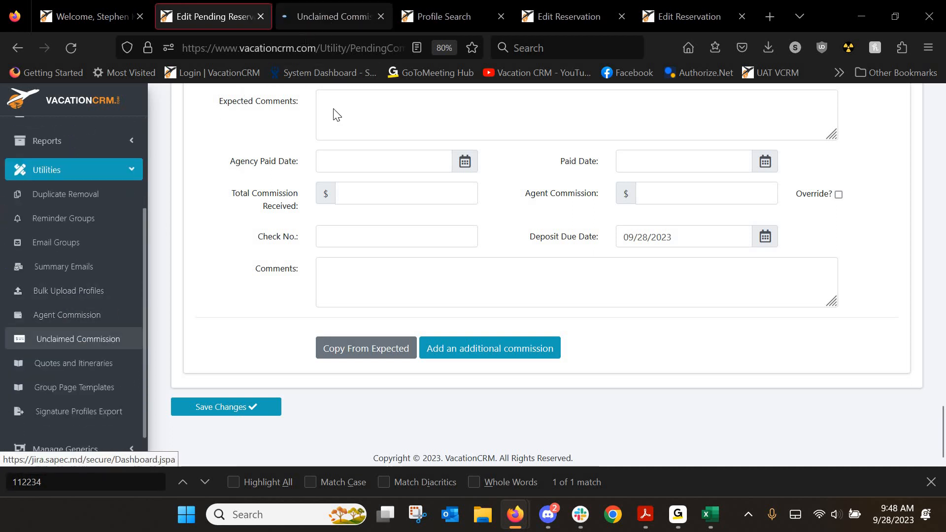
{"action": "key", "text": "ctrl+Tab"}
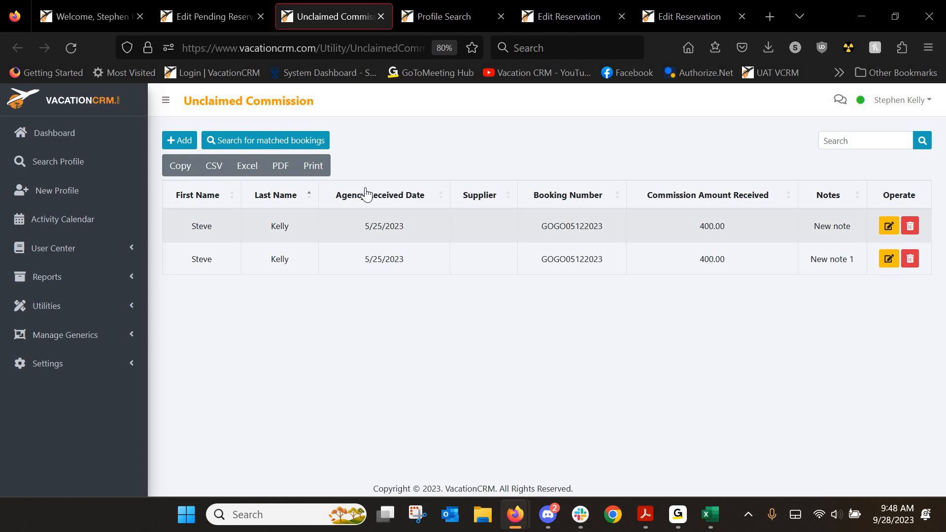
{"action": "left_click", "coordinate": [380, 16]}
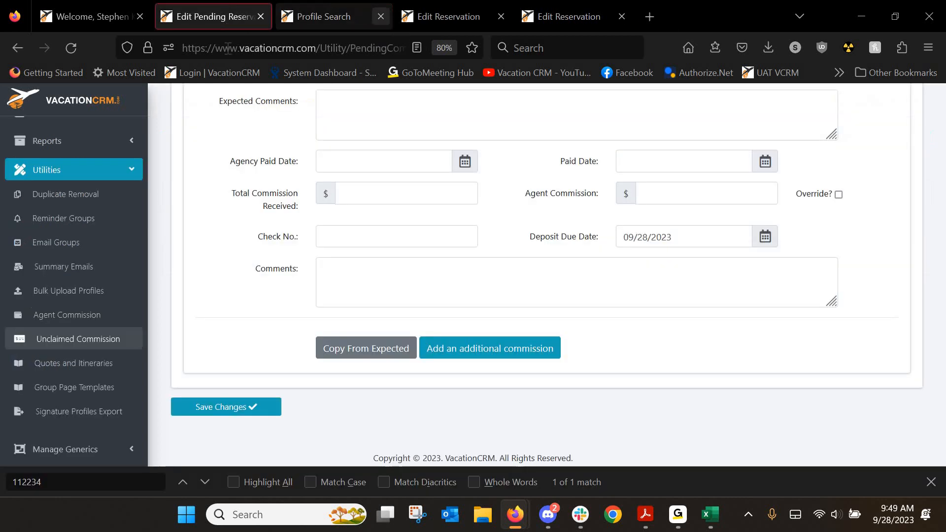
Back on Agent Commission, open the Upload Commission Statement dialog and browse the supplier list
{"action": "left_click", "coordinate": [18, 47]}
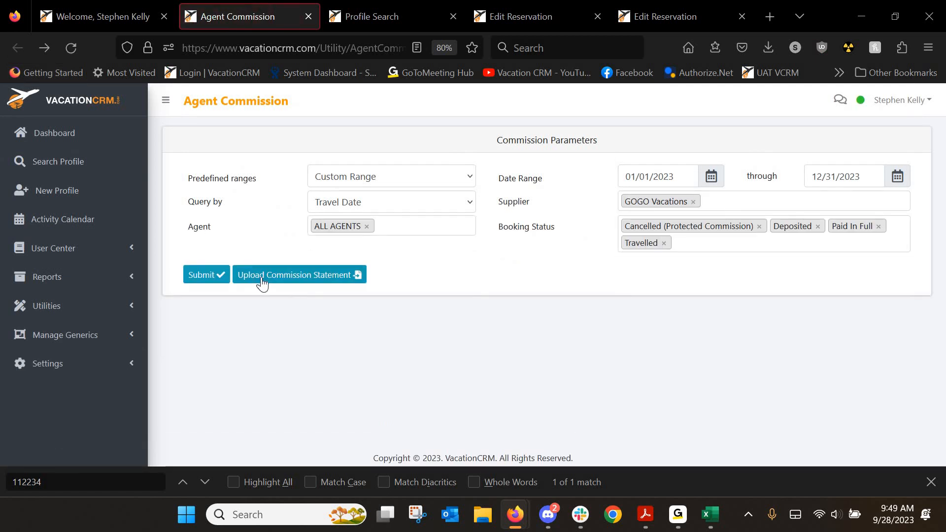
{"action": "left_click", "coordinate": [930, 482]}
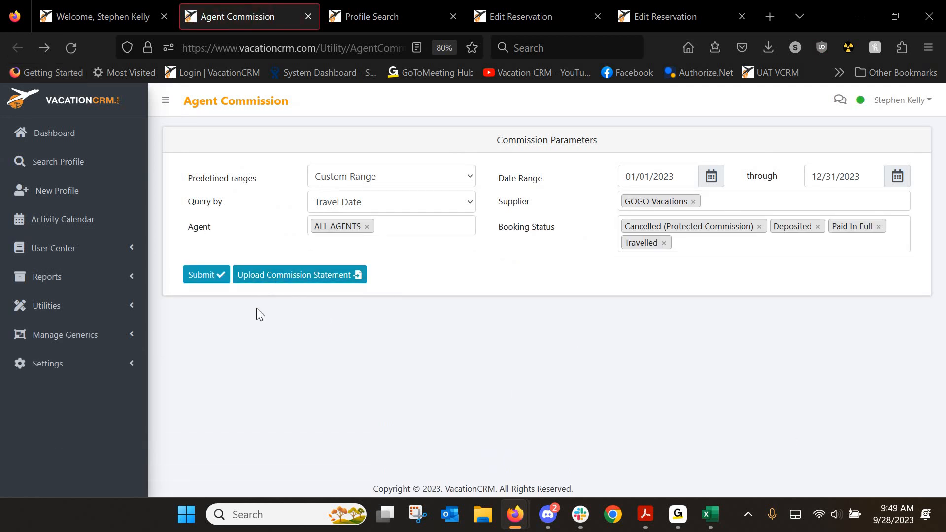
{"action": "left_click", "coordinate": [303, 277]}
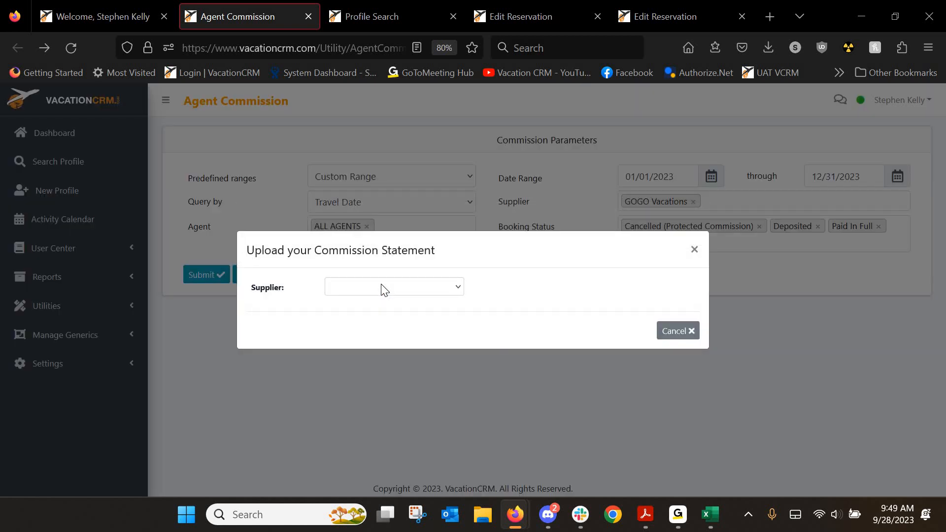
{"action": "left_click", "coordinate": [384, 288]}
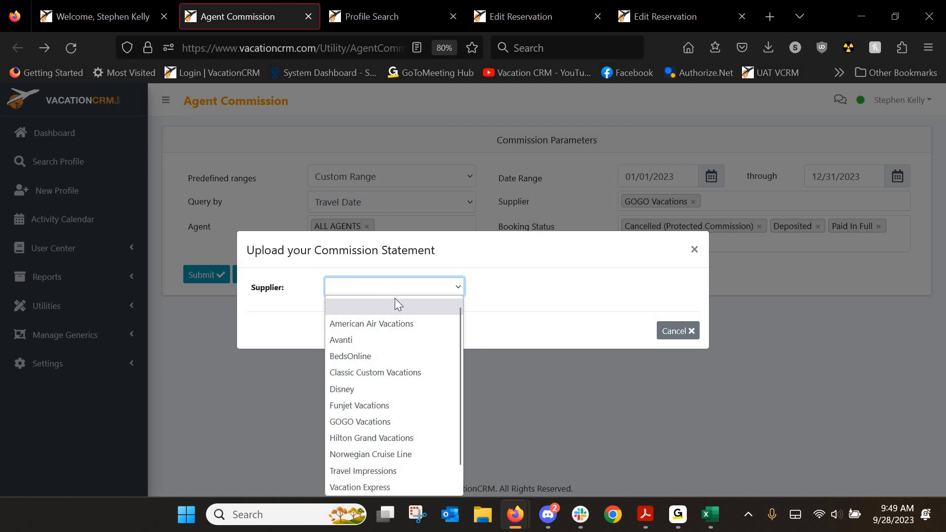
{"action": "scroll", "coordinate": [418, 345], "scroll_direction": "down", "scroll_amount": 1}
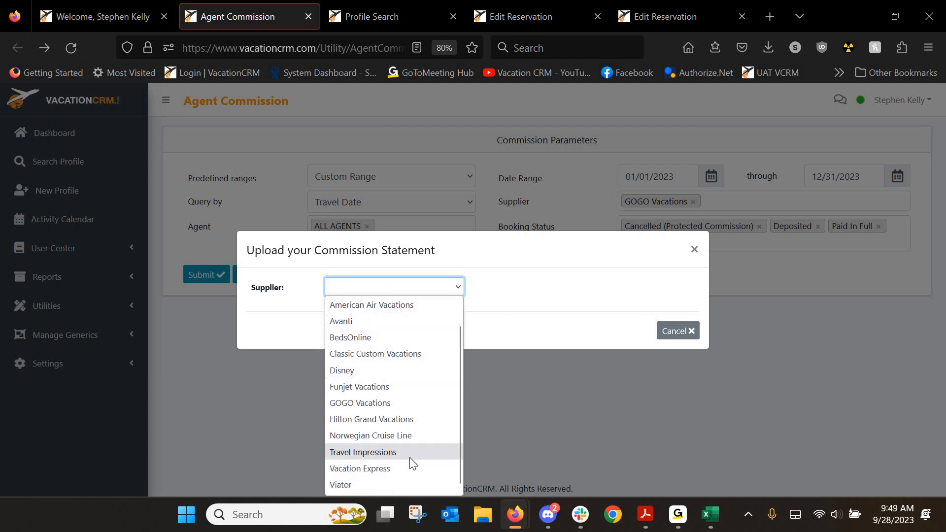
{"action": "scroll", "coordinate": [402, 423], "scroll_direction": "up", "scroll_amount": 1}
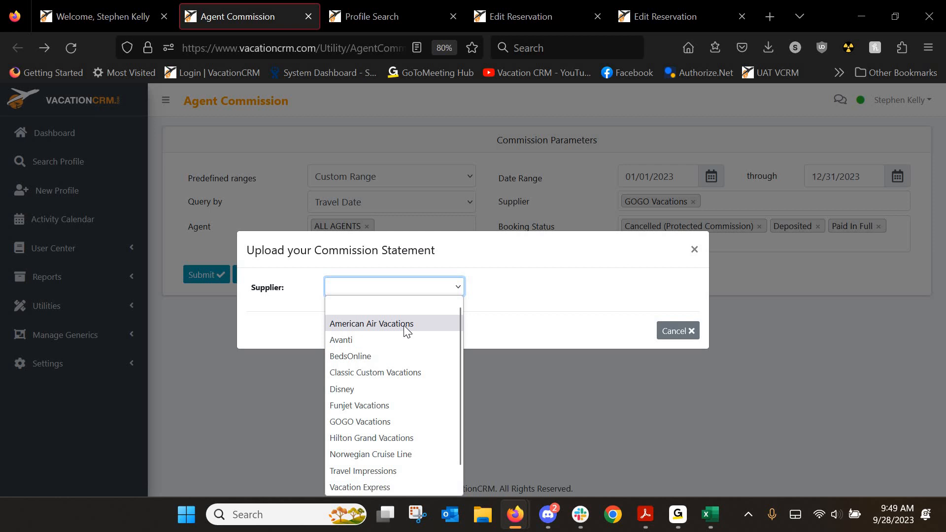
{"action": "scroll", "coordinate": [404, 325], "scroll_direction": "down", "scroll_amount": 1}
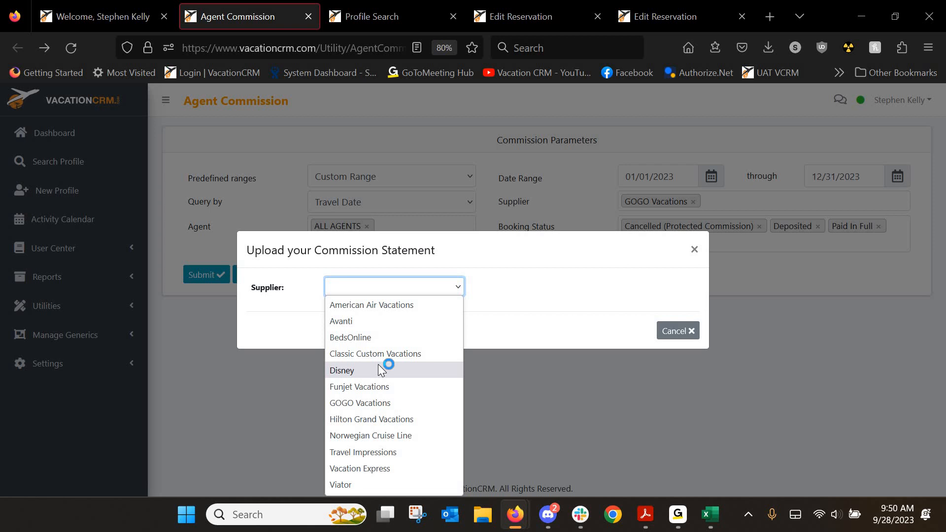
After checking the Gogo1 spreadsheet, choose GOGO Vacations as supplier and start the file upload
{"action": "left_click", "coordinate": [675, 493]}
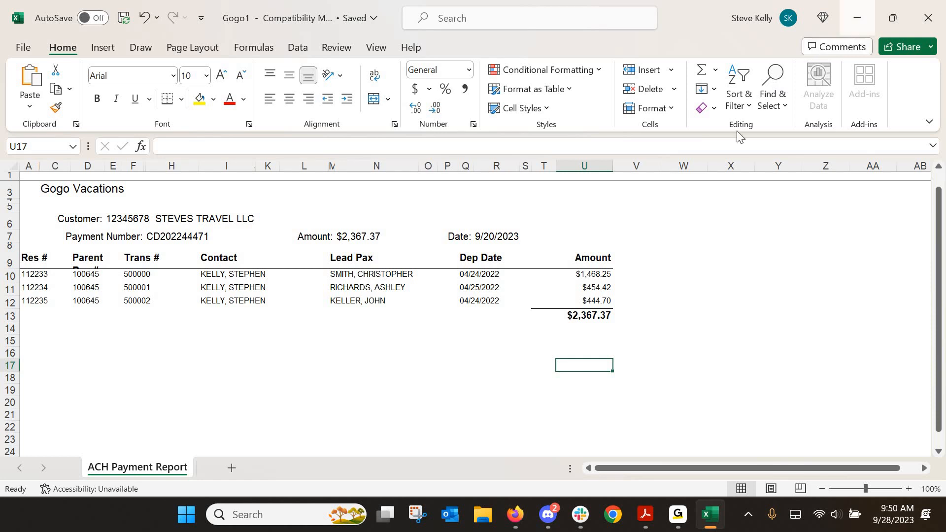
{"action": "left_click", "coordinate": [858, 18]}
{"action": "left_click", "coordinate": [394, 286]}
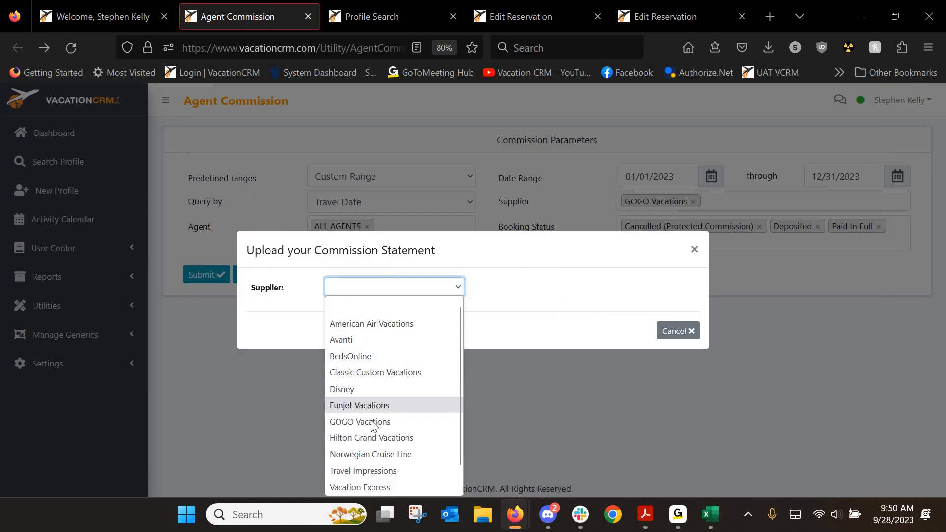
{"action": "left_click", "coordinate": [377, 421]}
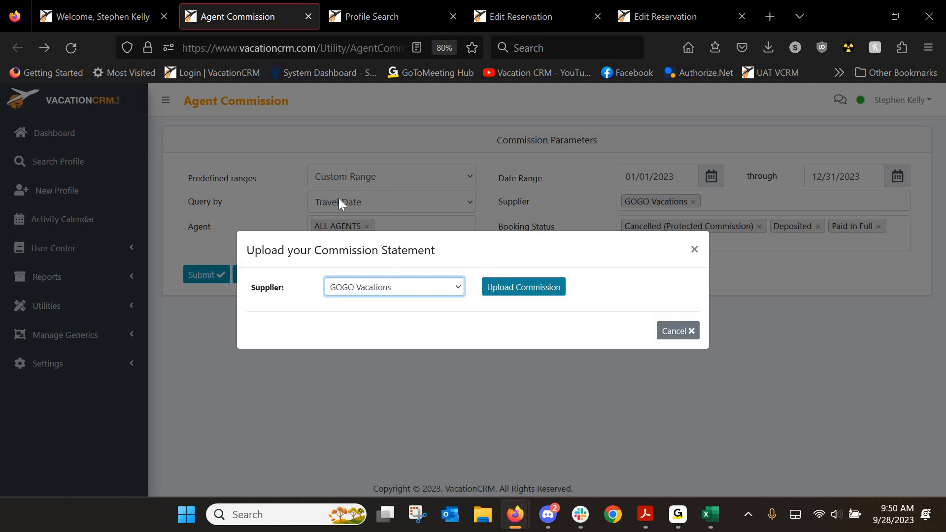
{"action": "left_click", "coordinate": [514, 291]}
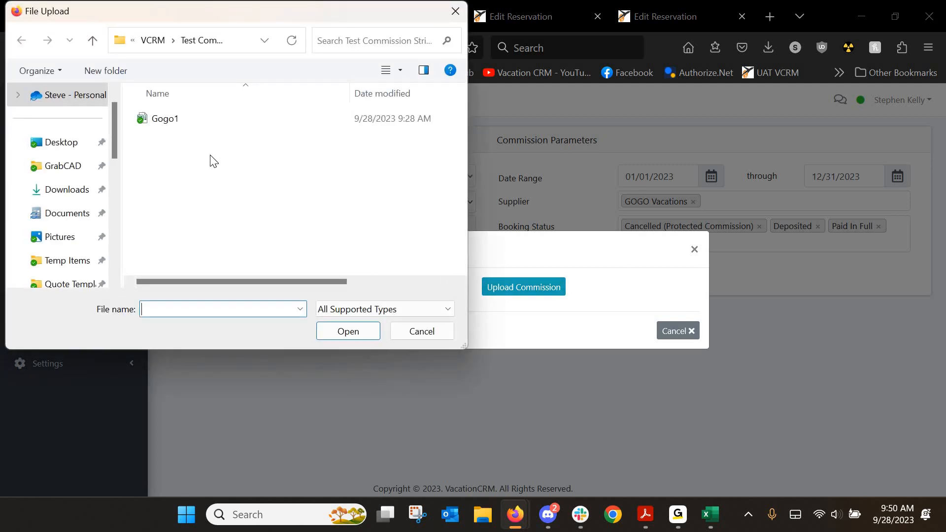
Upload the Gogo1 statement file from the test commission folder
{"action": "double_click", "coordinate": [165, 119]}
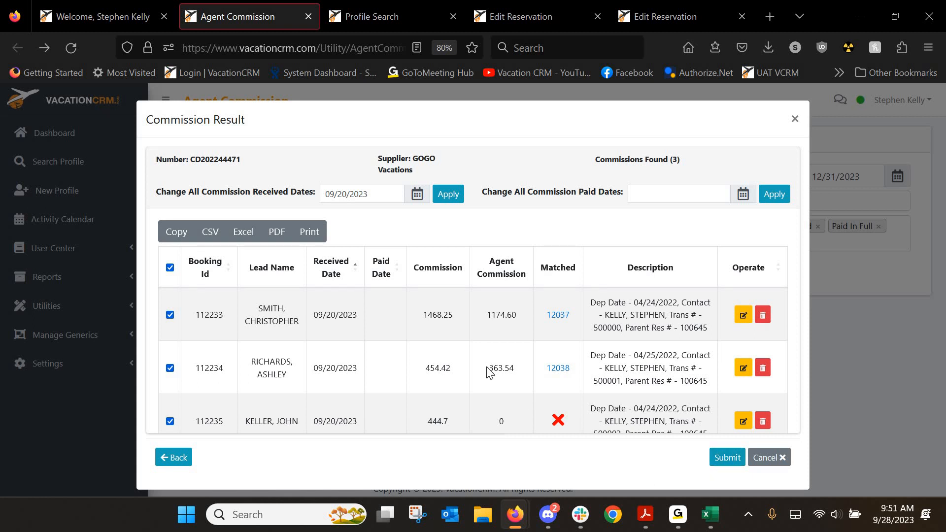
{"action": "left_click", "coordinate": [713, 521]}
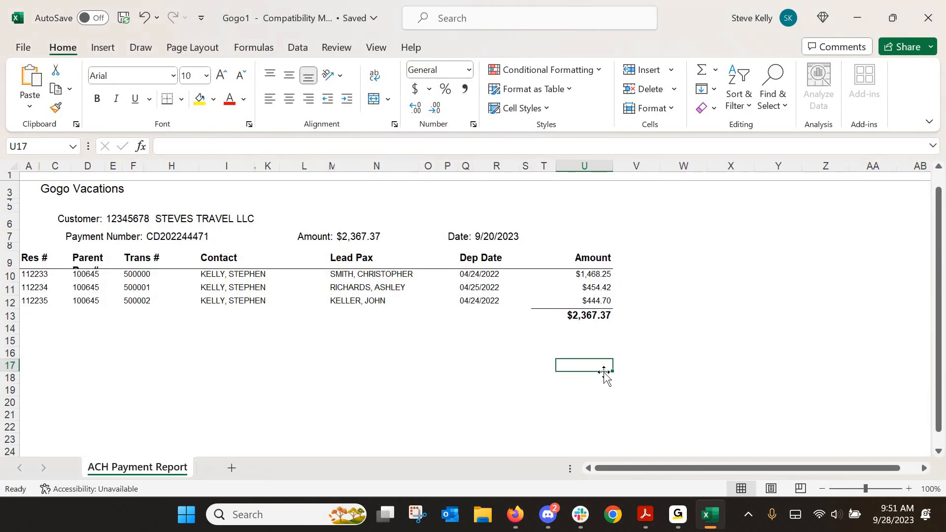
{"action": "left_click", "coordinate": [321, 235]}
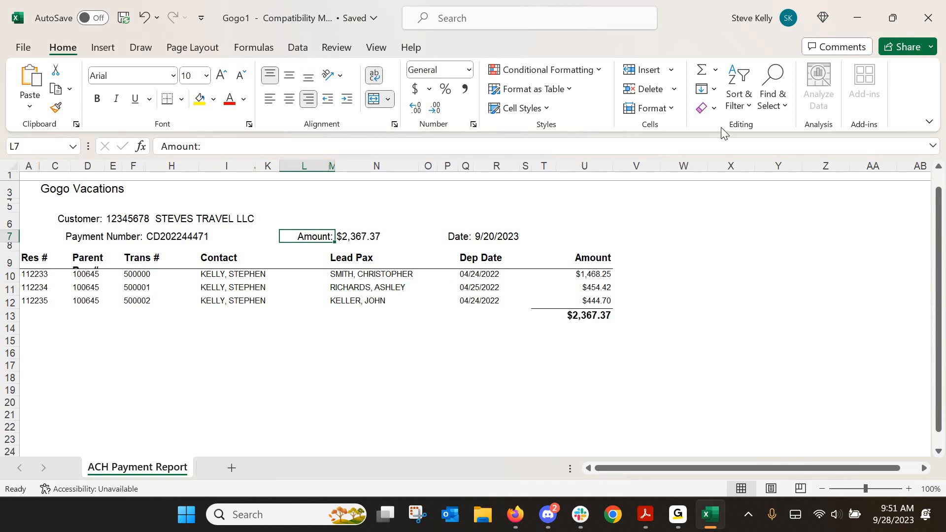
{"action": "left_click", "coordinate": [868, 15]}
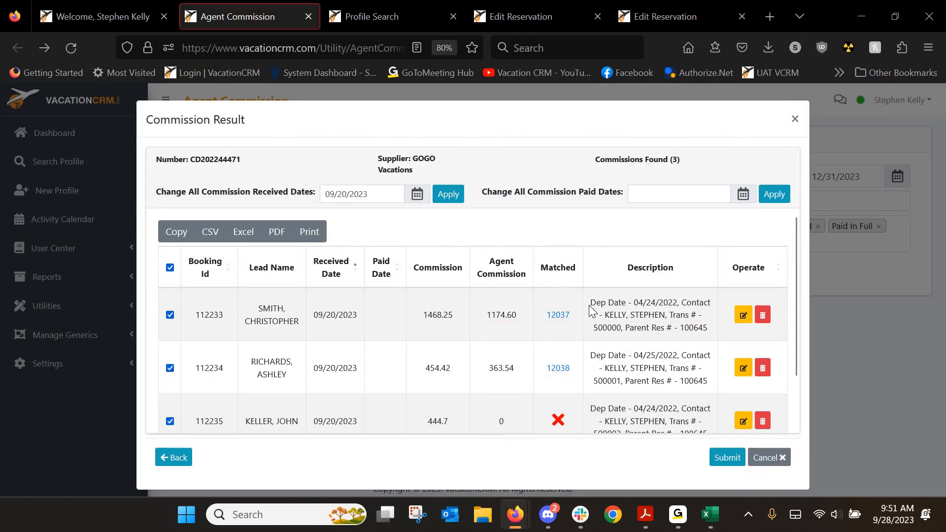
{"action": "scroll", "coordinate": [589, 307], "scroll_direction": "down", "scroll_amount": 2}
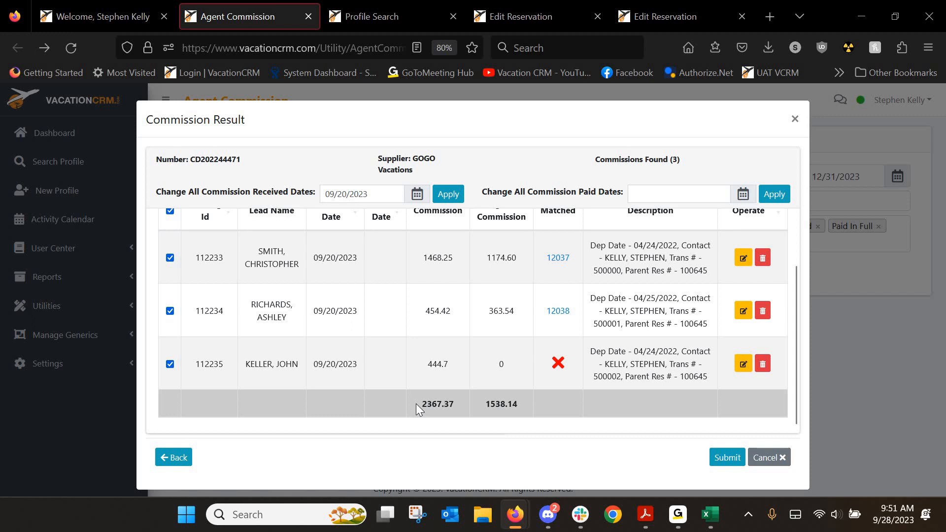
{"action": "double_click", "coordinate": [454, 403]}
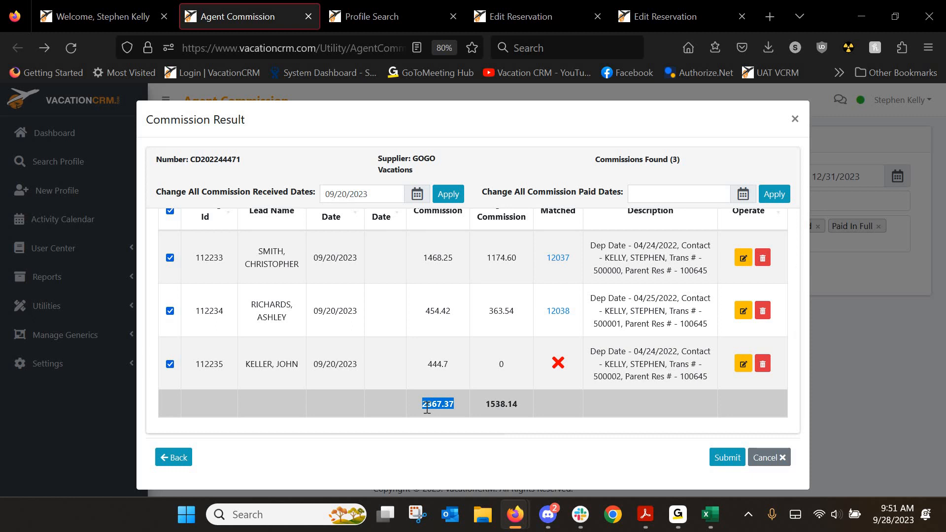
{"action": "left_click", "coordinate": [709, 515]}
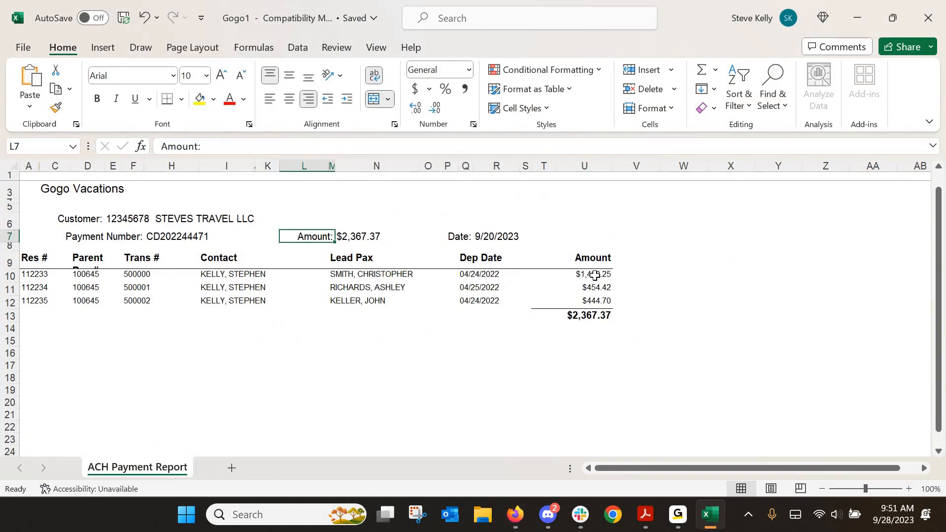
{"action": "left_click_drag", "start_coordinate": [595, 273], "coordinate": [598, 302]}
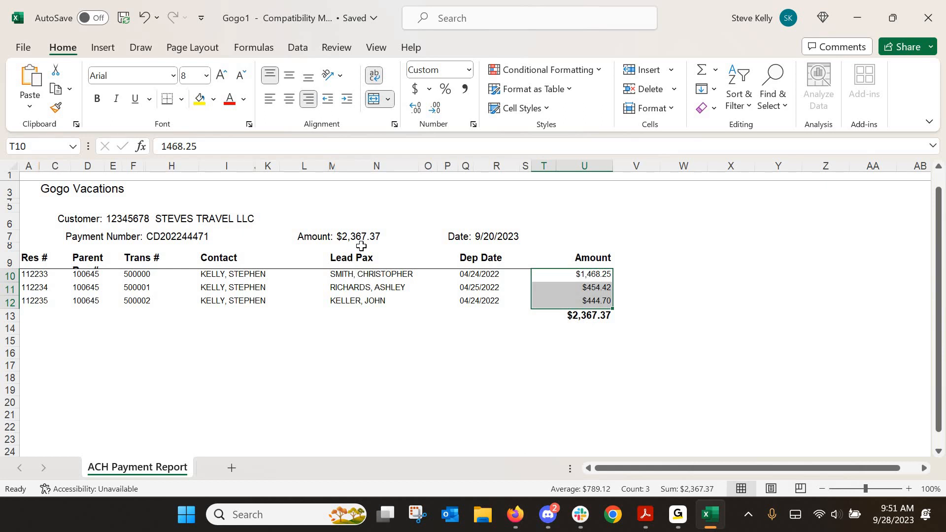
{"action": "left_click", "coordinate": [857, 15]}
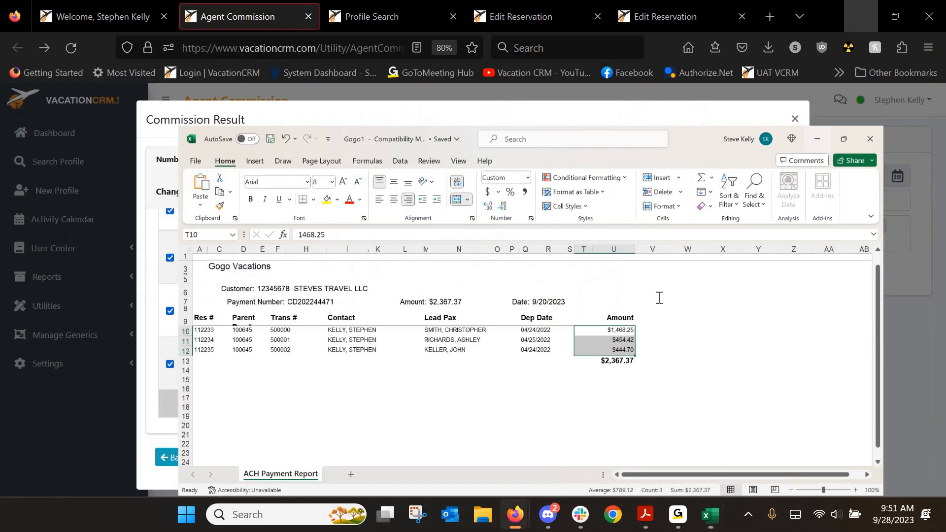
{"action": "scroll", "coordinate": [655, 299], "scroll_direction": "up", "scroll_amount": 2}
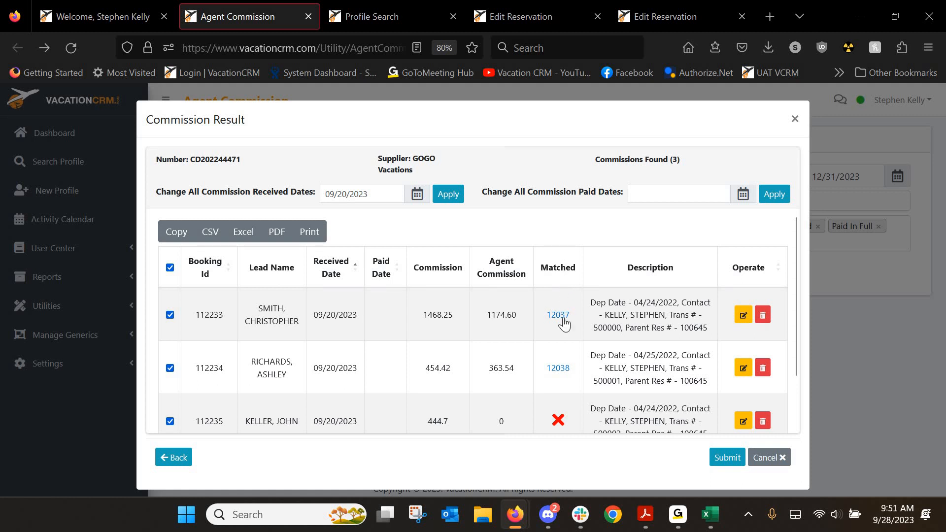
{"action": "scroll", "coordinate": [560, 389], "scroll_direction": "down", "scroll_amount": 2}
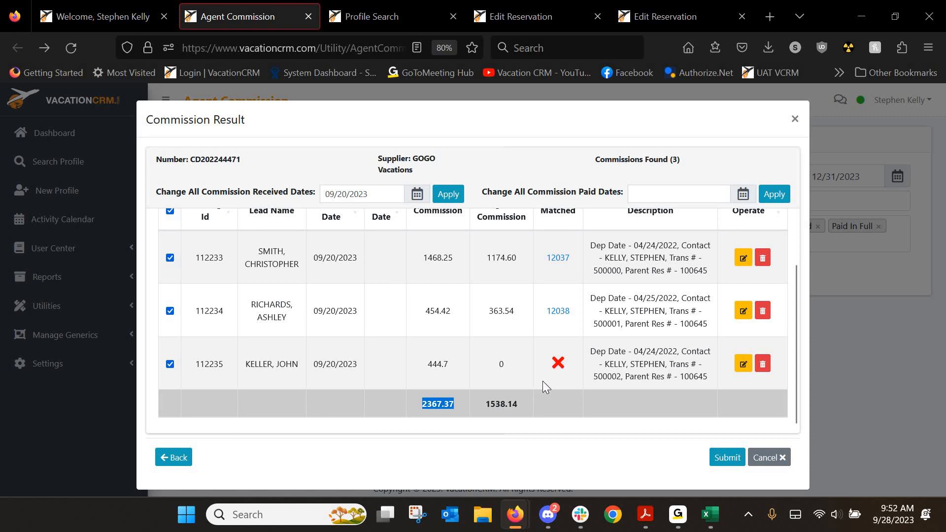
Search profiles by the unmatched entry's lead passenger last name and open that profile
{"action": "left_click", "coordinate": [374, 15]}
{"action": "type", "text": "keller"}
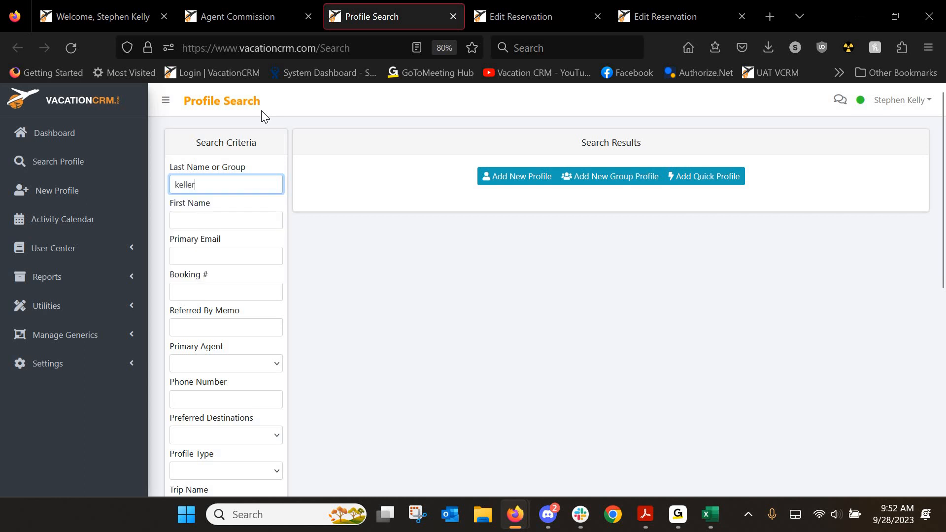
{"action": "key", "text": "Return"}
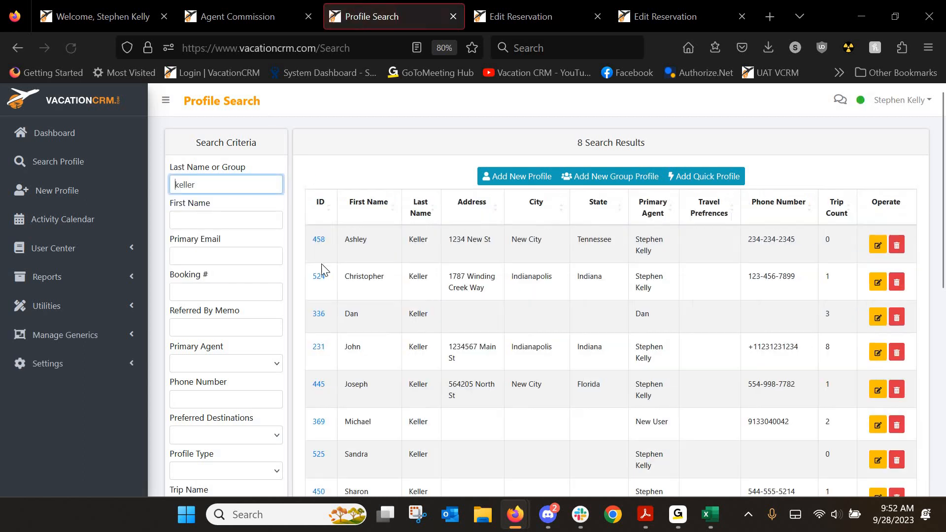
{"action": "left_click", "coordinate": [319, 347]}
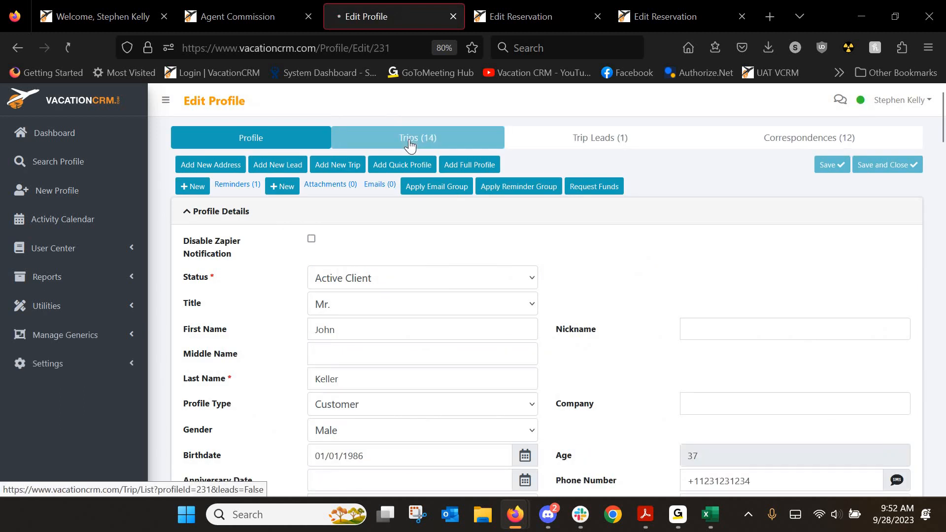
Review the client's 14-trip list, then return to the commission results tab
{"action": "left_click", "coordinate": [409, 140]}
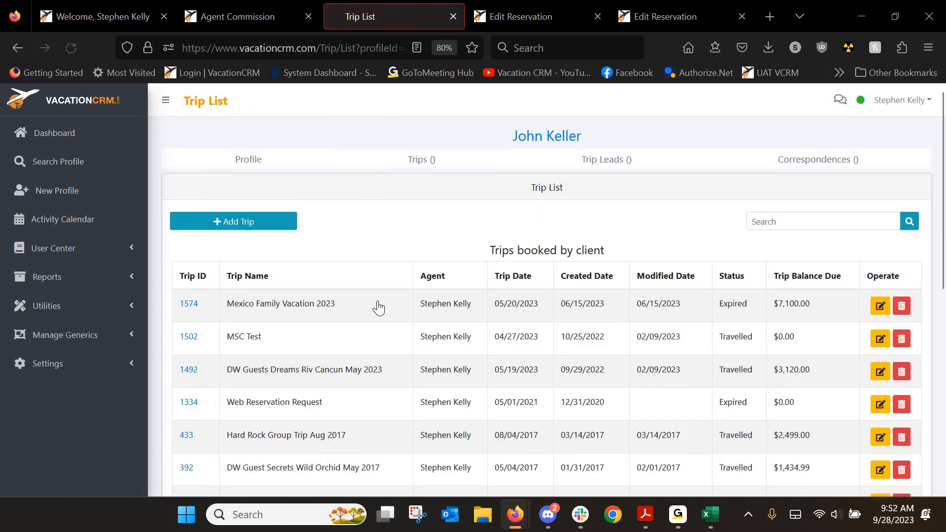
{"action": "scroll", "coordinate": [372, 336], "scroll_direction": "down", "scroll_amount": 5}
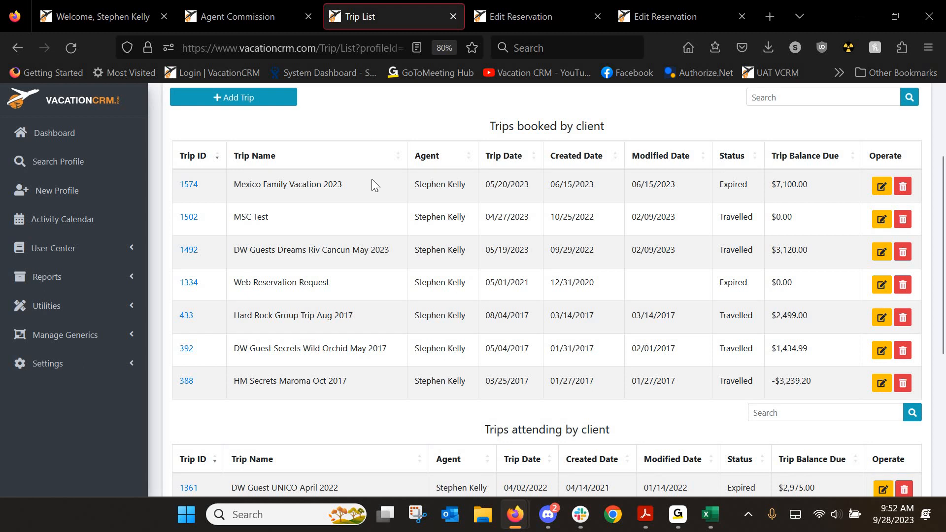
{"action": "scroll", "coordinate": [350, 259], "scroll_direction": "up", "scroll_amount": 5}
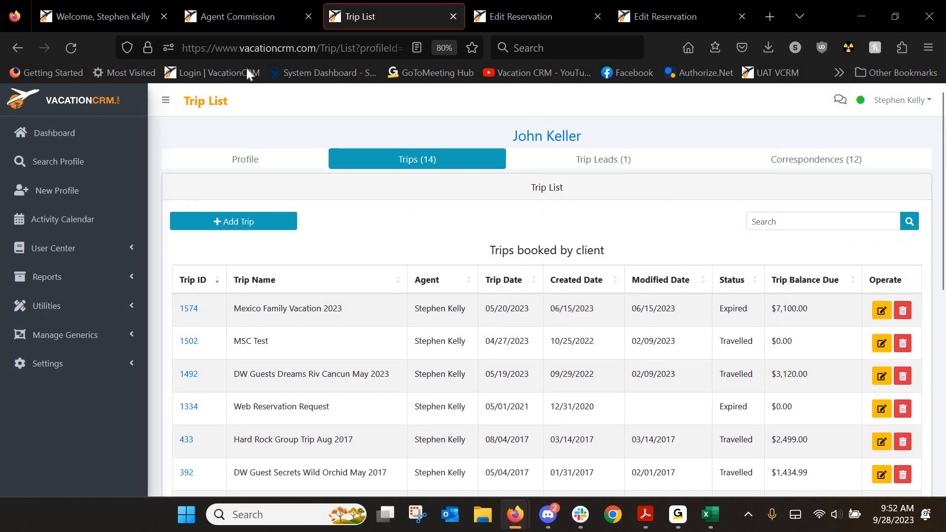
{"action": "left_click", "coordinate": [250, 17]}
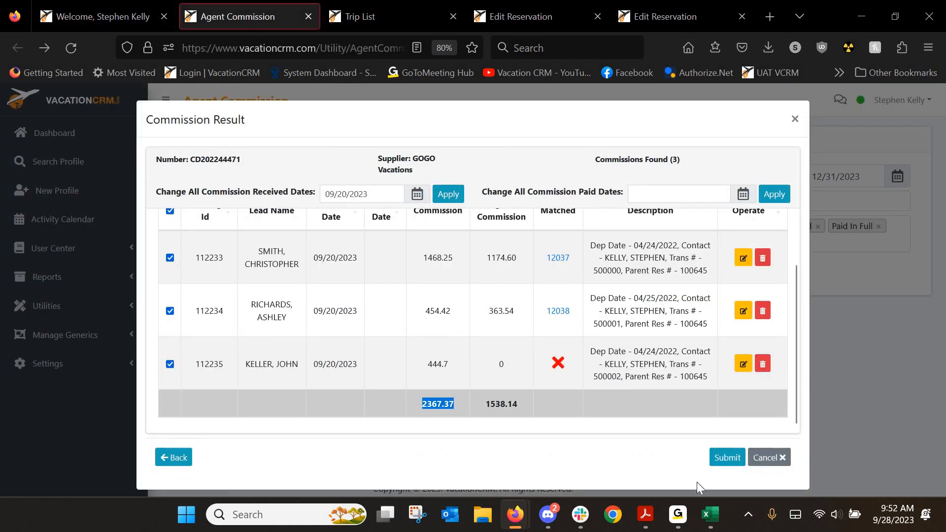
Change the third commission's booking ID last digit to 4, verify against the statement, and save
{"action": "scroll", "coordinate": [620, 348], "scroll_direction": "up", "scroll_amount": 2}
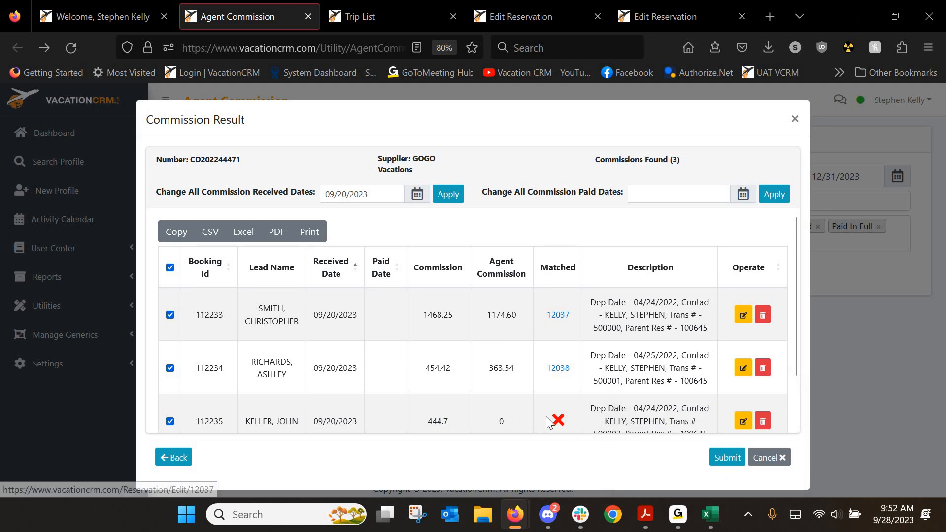
{"action": "left_click", "coordinate": [743, 422]}
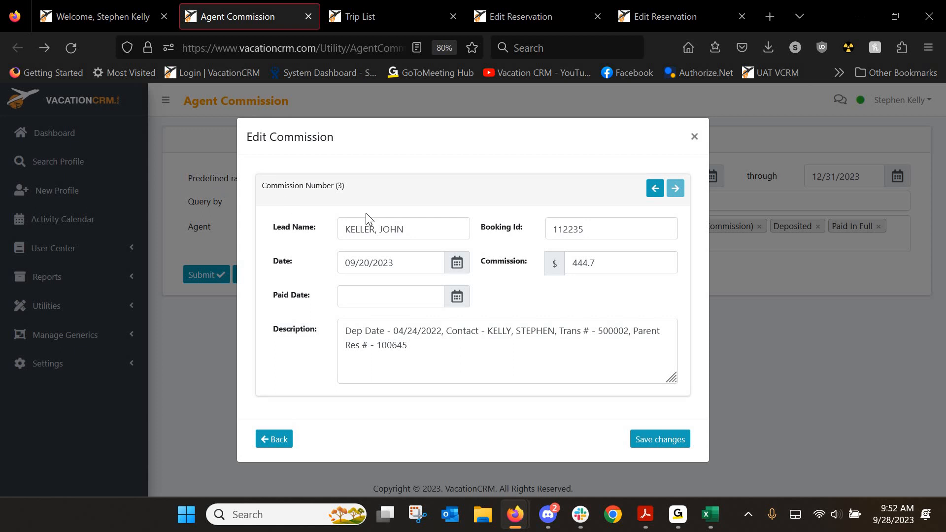
{"action": "left_click", "coordinate": [596, 229]}
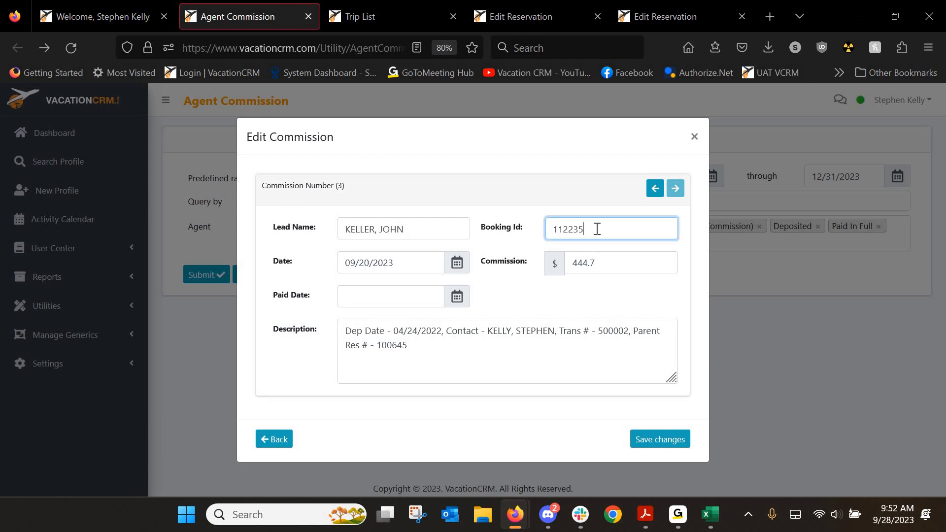
{"action": "key", "text": "BackSpace"}
{"action": "type", "text": "4"}
{"action": "left_click", "coordinate": [710, 514]}
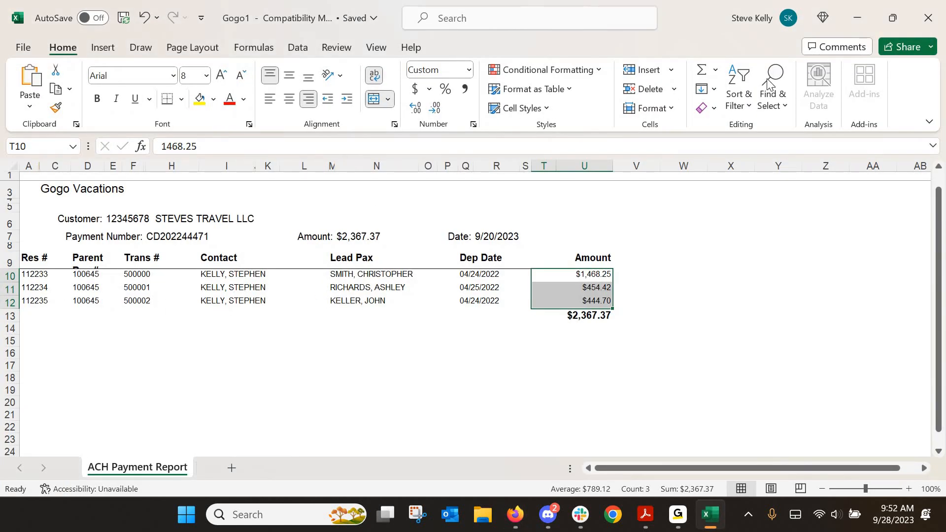
{"action": "left_click", "coordinate": [858, 18]}
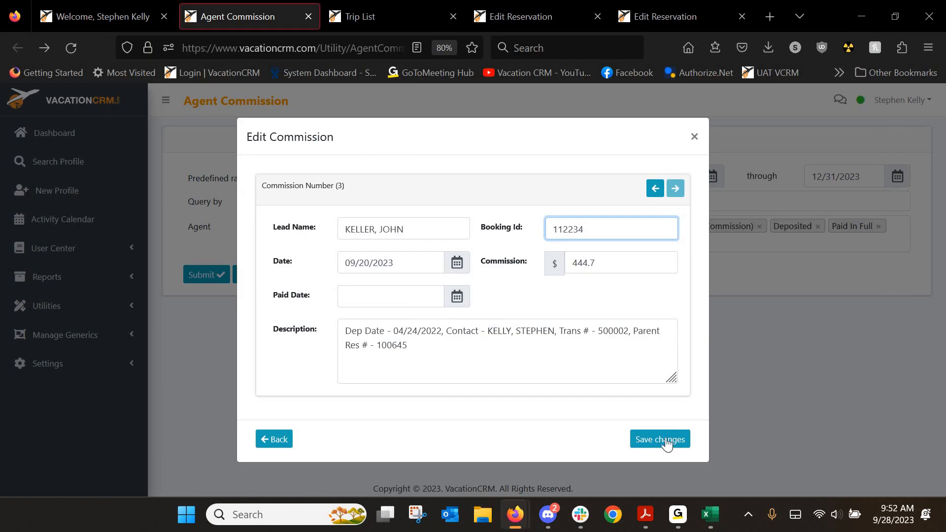
{"action": "left_click", "coordinate": [665, 439]}
{"action": "scroll", "coordinate": [601, 365], "scroll_direction": "down", "scroll_amount": 2}
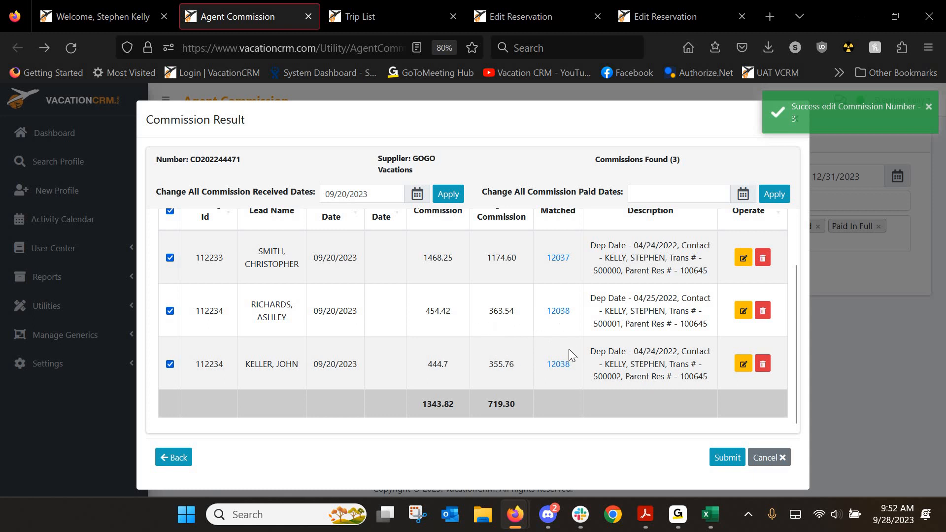
Reopen the third commission and save it again, leaving 0 commission and no match
{"action": "left_click", "coordinate": [743, 365]}
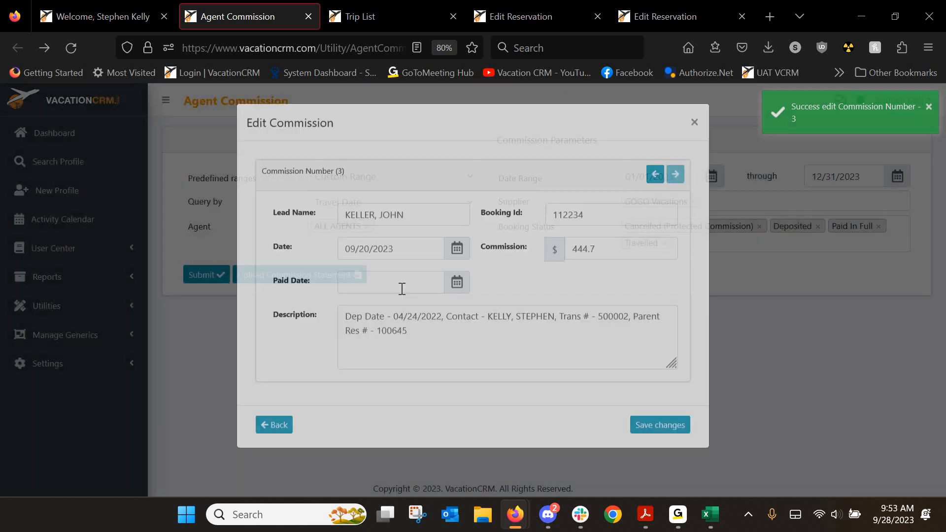
{"action": "left_click", "coordinate": [595, 223]}
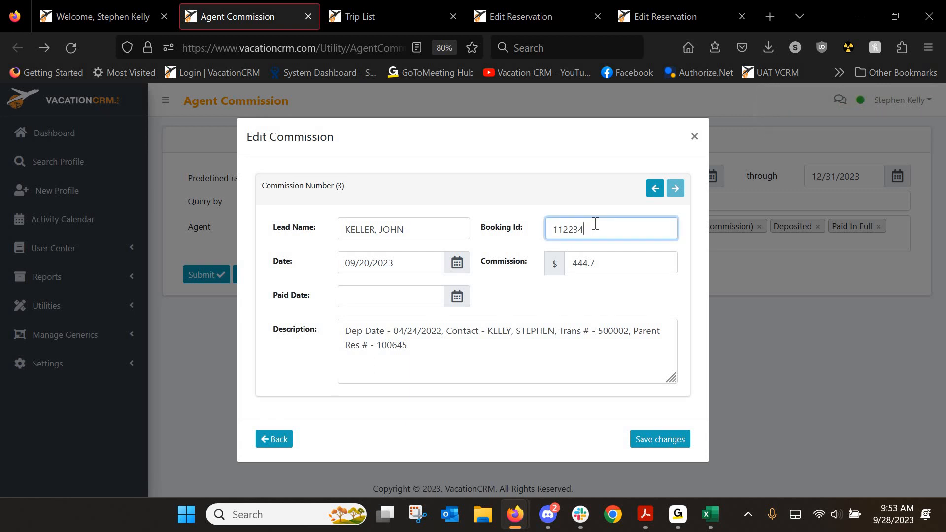
{"action": "left_click", "coordinate": [641, 443]}
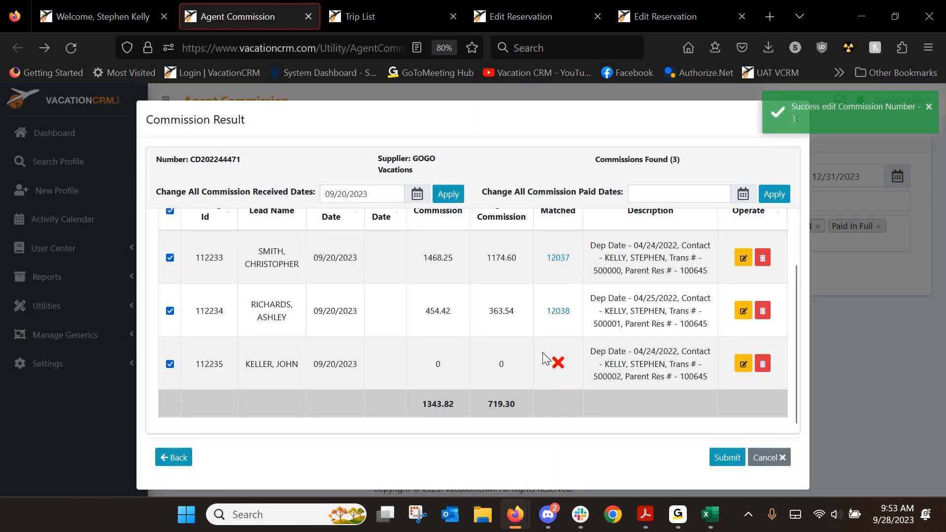
{"action": "scroll", "coordinate": [395, 329], "scroll_direction": "up", "scroll_amount": 2}
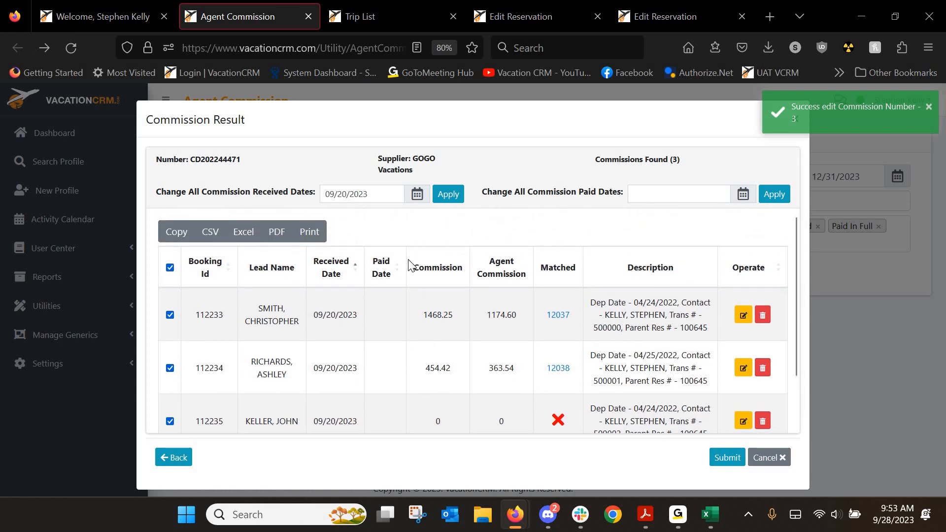
Apply received date 09/25/2023 to all commissions via Change All Commission Received Dates
{"action": "left_click", "coordinate": [741, 316]}
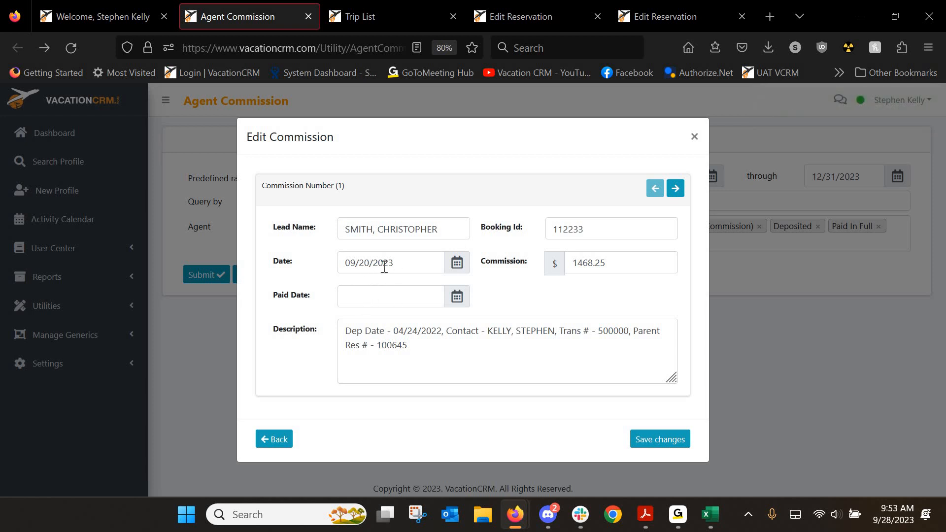
{"action": "left_click", "coordinate": [695, 138]}
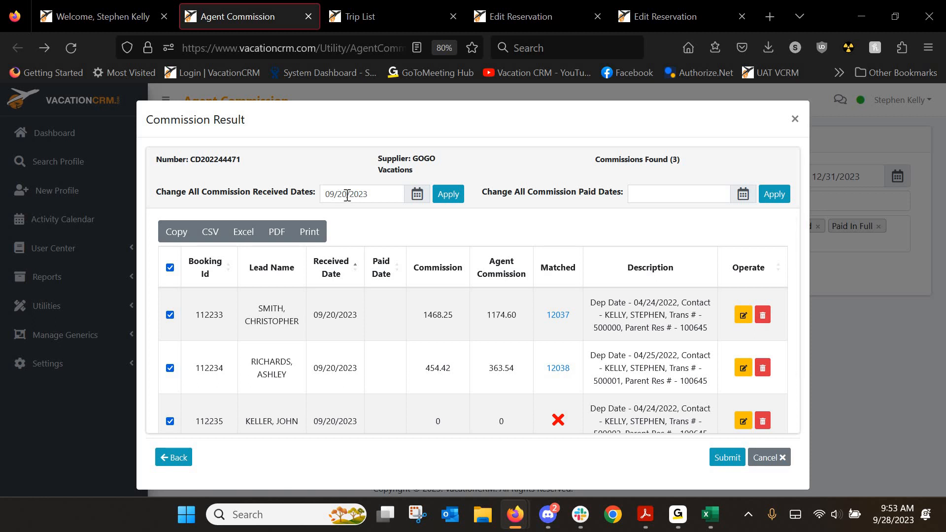
{"action": "left_click", "coordinate": [346, 195]}
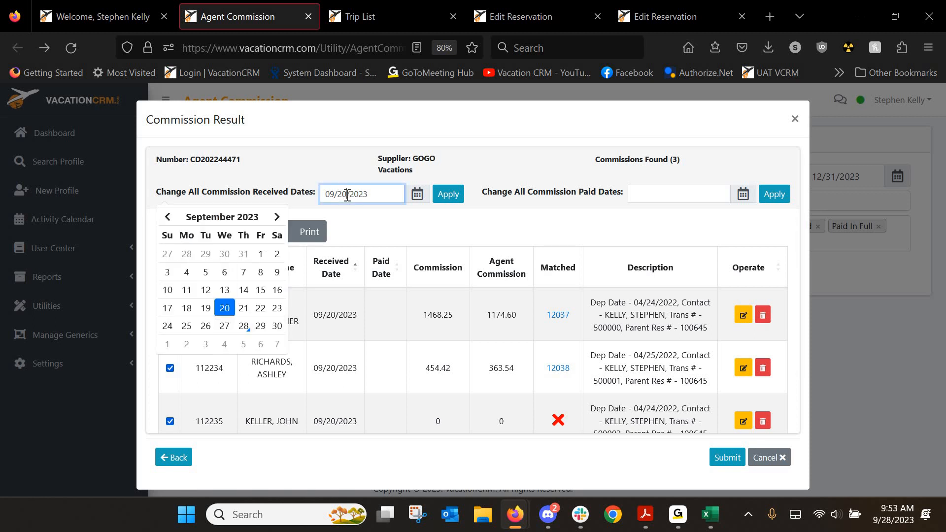
{"action": "key", "text": "BackSpace"}
{"action": "type", "text": "5"}
{"action": "left_click", "coordinate": [455, 198]}
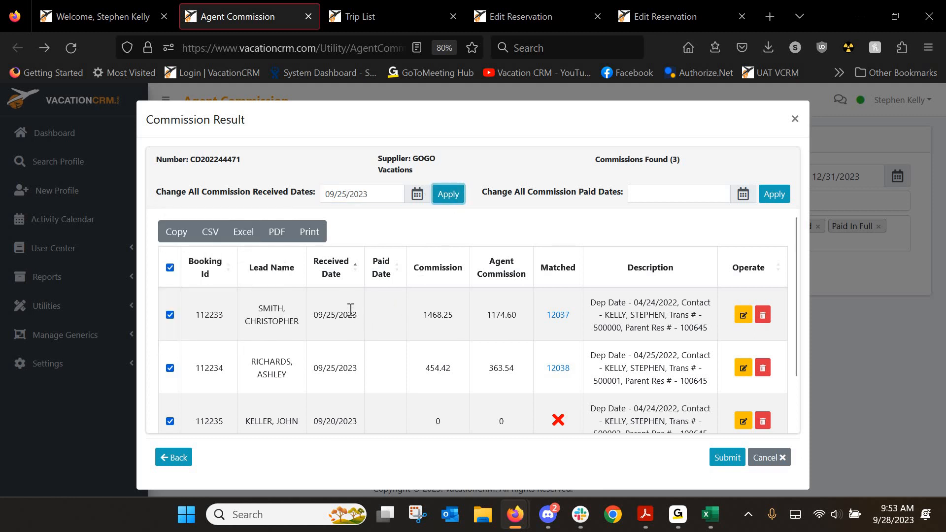
{"action": "scroll", "coordinate": [351, 345], "scroll_direction": "down", "scroll_amount": 2}
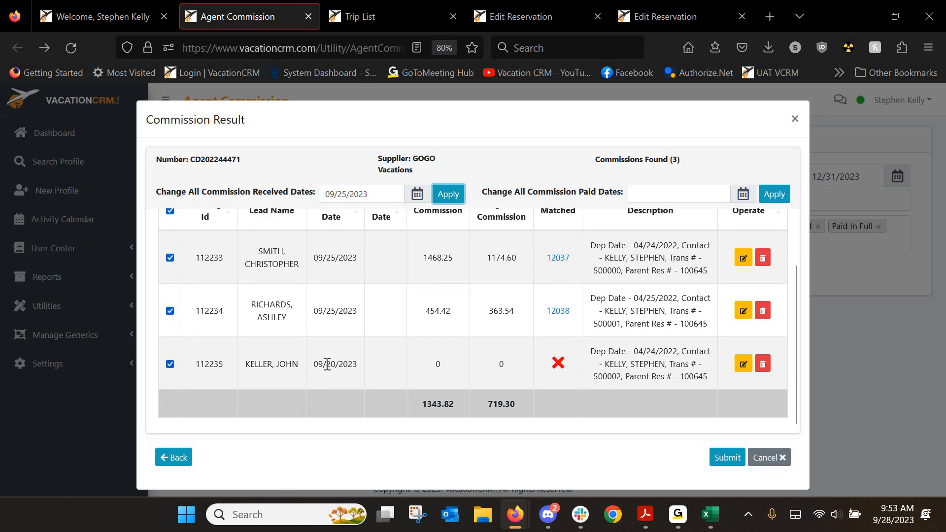
Set the third commission's received date to 09/25/2023 and save it
{"action": "left_click", "coordinate": [743, 364]}
{"action": "left_click", "coordinate": [364, 265]}
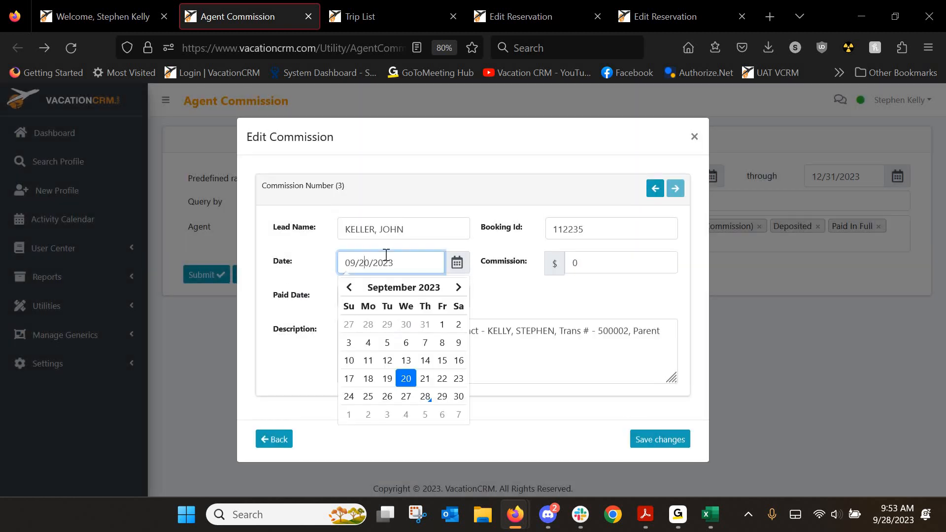
{"action": "left_click", "coordinate": [651, 440]}
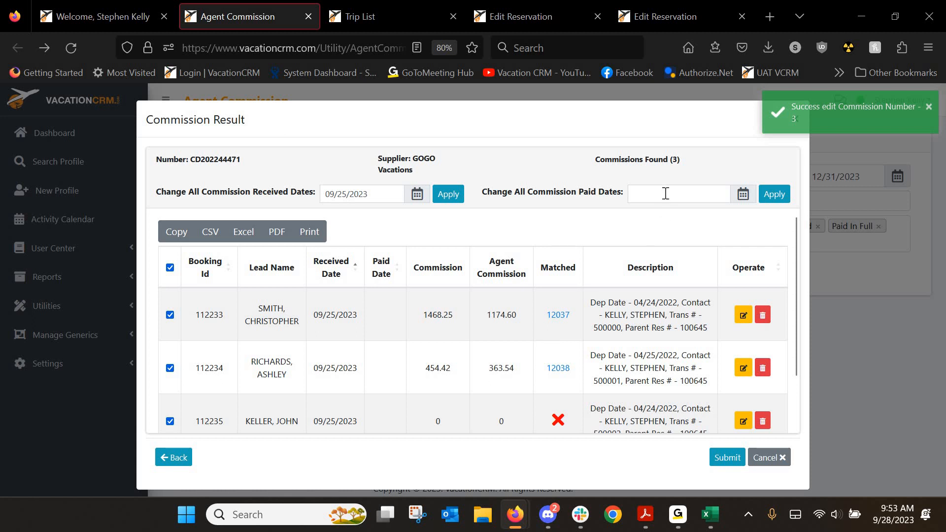
Apply paid date 10/06/2023 to all commissions and review the updated list
{"action": "left_click", "coordinate": [741, 202]}
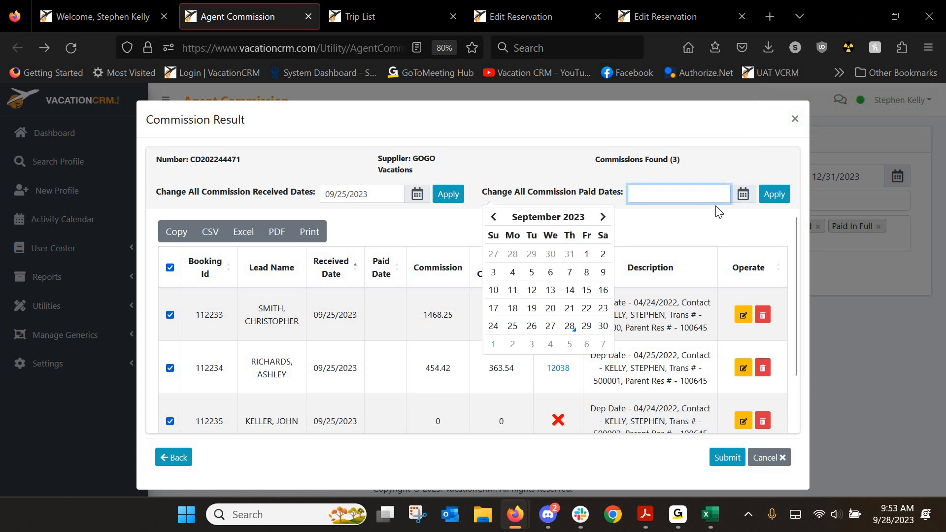
{"action": "left_click", "coordinate": [586, 342]}
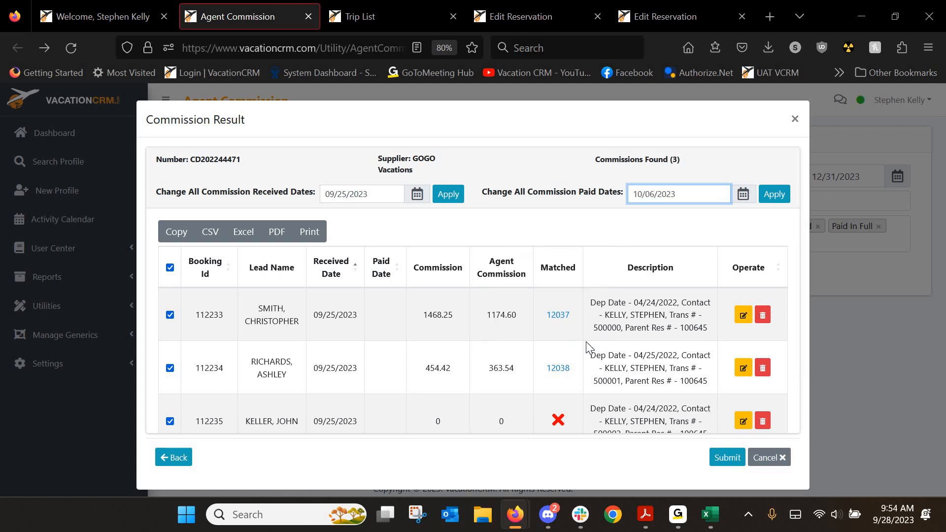
{"action": "left_click", "coordinate": [771, 200]}
{"action": "scroll", "coordinate": [393, 320], "scroll_direction": "down", "scroll_amount": 2}
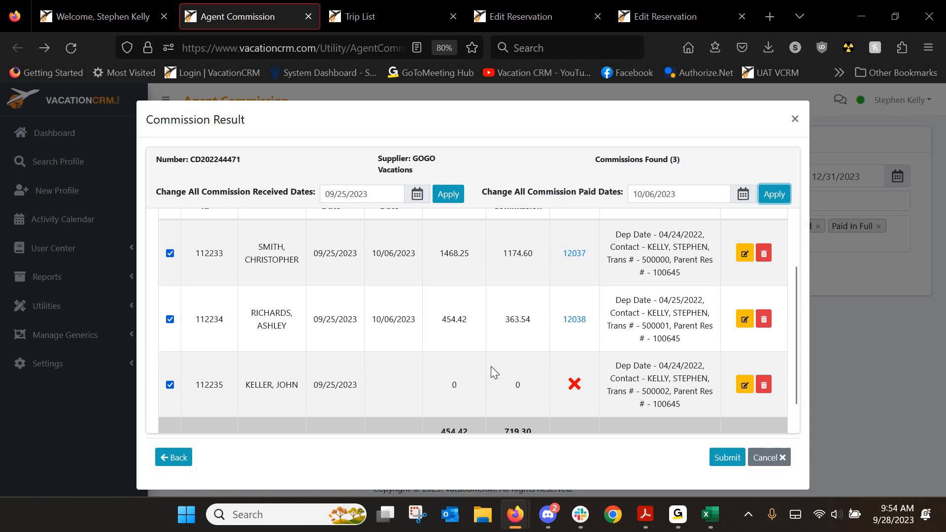
{"action": "scroll", "coordinate": [490, 365], "scroll_direction": "down", "scroll_amount": 1}
{"action": "scroll", "coordinate": [491, 366], "scroll_direction": "up", "scroll_amount": 3}
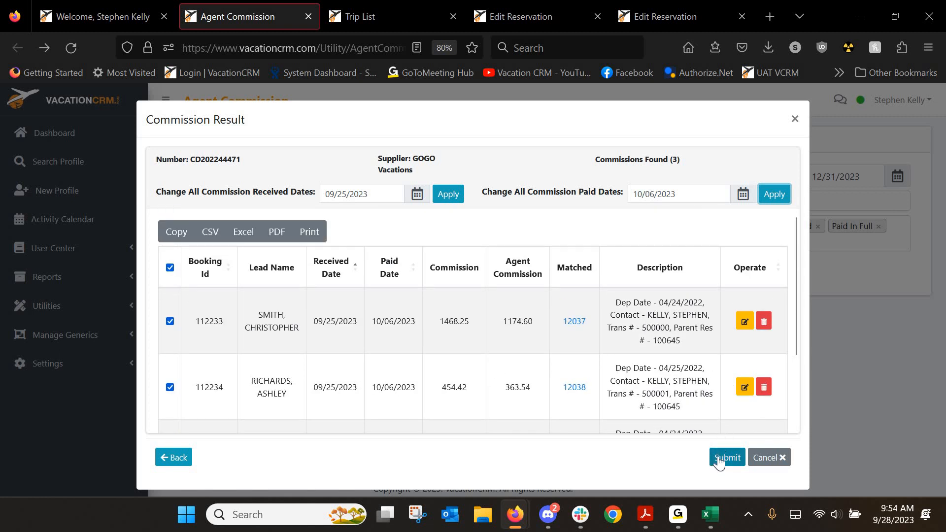
Check the expected commission on the first matched reservation and open its trip
{"action": "left_click", "coordinate": [530, 7]}
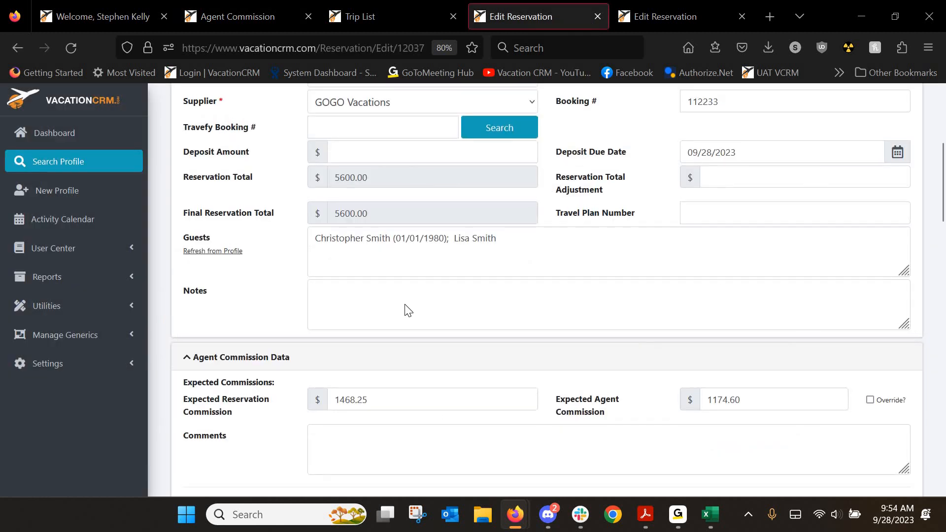
{"action": "scroll", "coordinate": [241, 150], "scroll_direction": "up", "scroll_amount": 5}
{"action": "scroll", "coordinate": [371, 299], "scroll_direction": "down", "scroll_amount": 4}
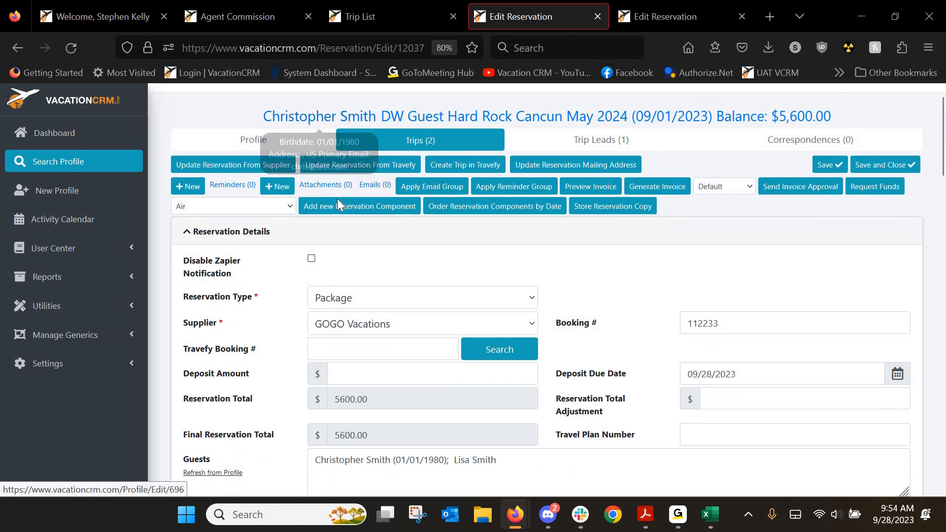
{"action": "scroll", "coordinate": [262, 253], "scroll_direction": "down", "scroll_amount": 5}
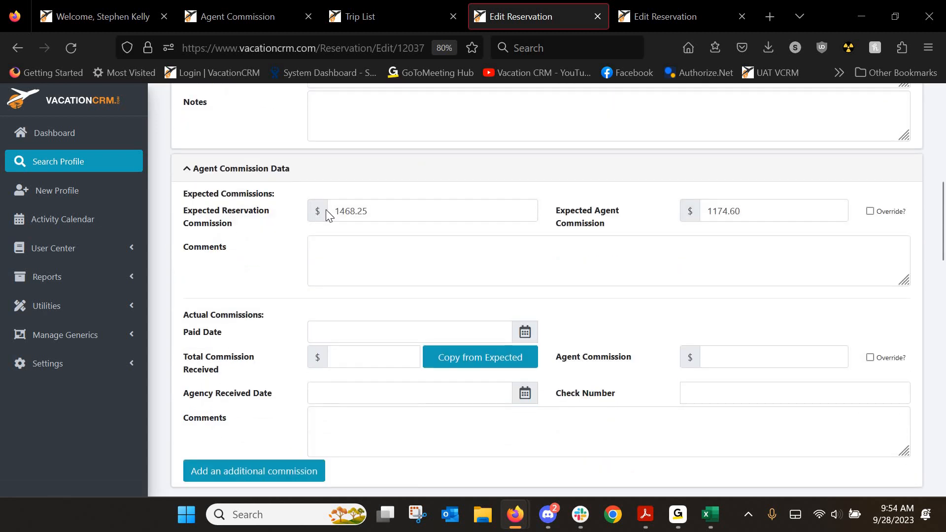
{"action": "left_click_drag", "start_coordinate": [337, 211], "coordinate": [372, 211]}
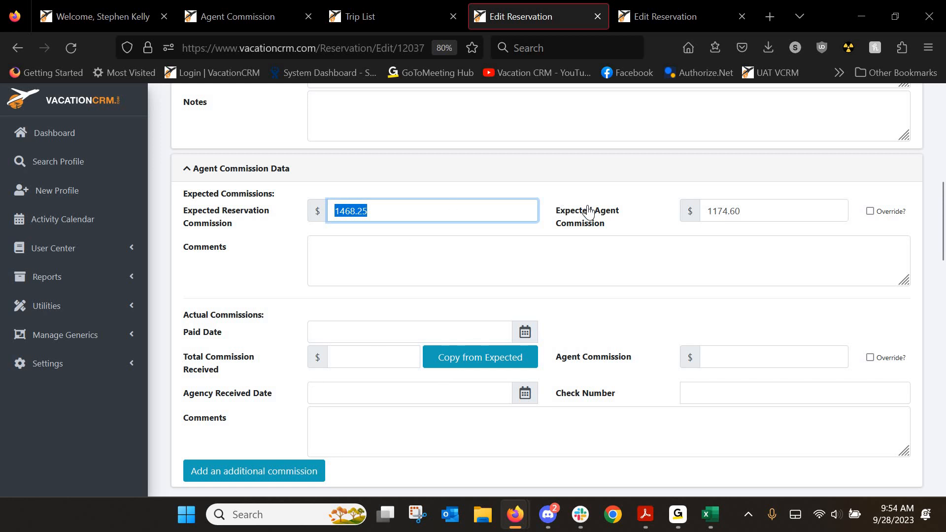
{"action": "scroll", "coordinate": [561, 162], "scroll_direction": "up", "scroll_amount": 12}
{"action": "left_click", "coordinate": [569, 129]}
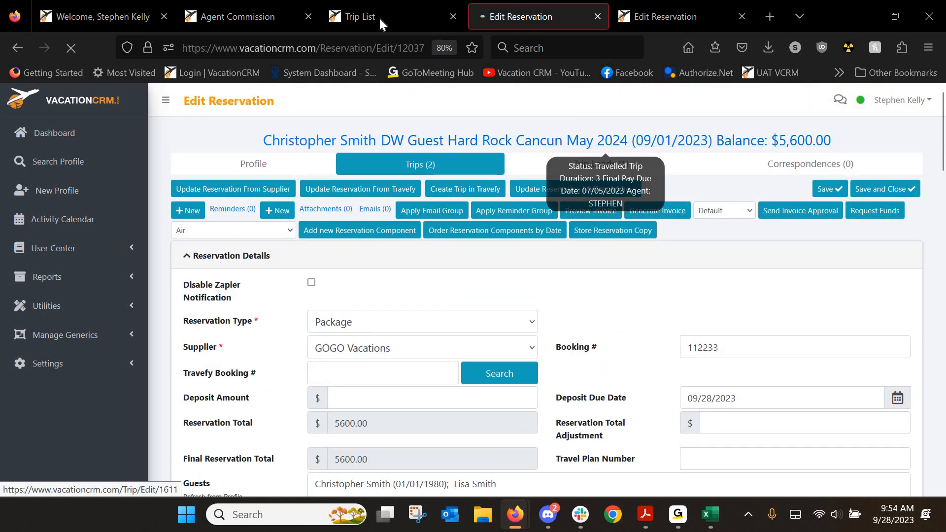
Submit the reviewed commission results, then go back to the DW Guest Hard Rock Cancun trip
{"action": "left_click", "coordinate": [378, 14]}
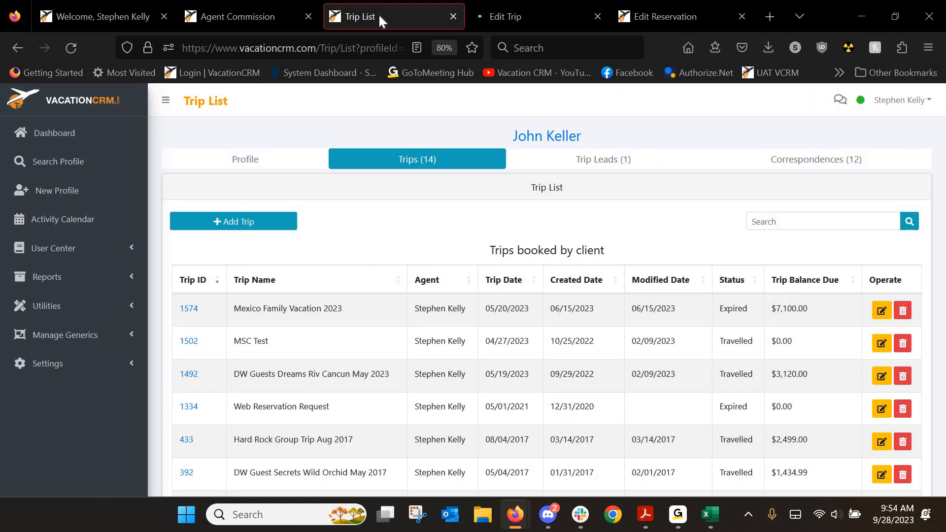
{"action": "left_click", "coordinate": [218, 17]}
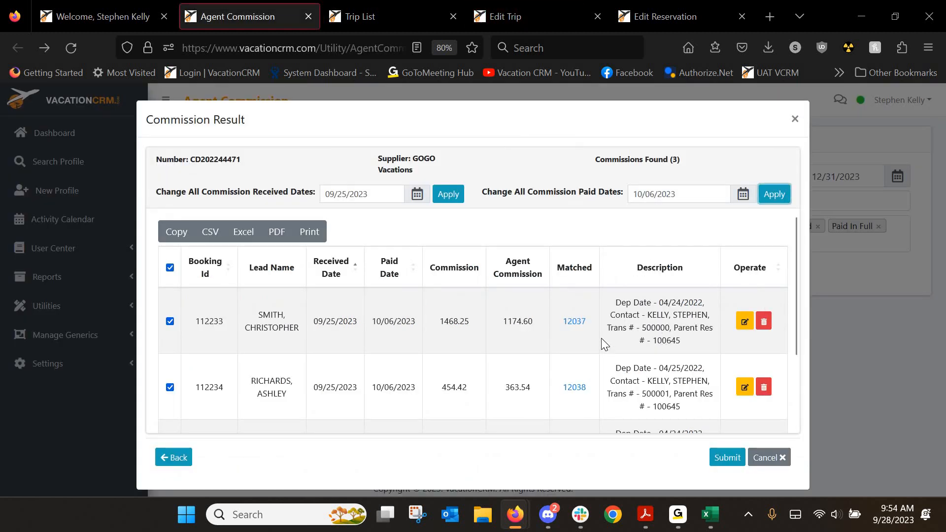
{"action": "scroll", "coordinate": [635, 325], "scroll_direction": "down", "scroll_amount": 2}
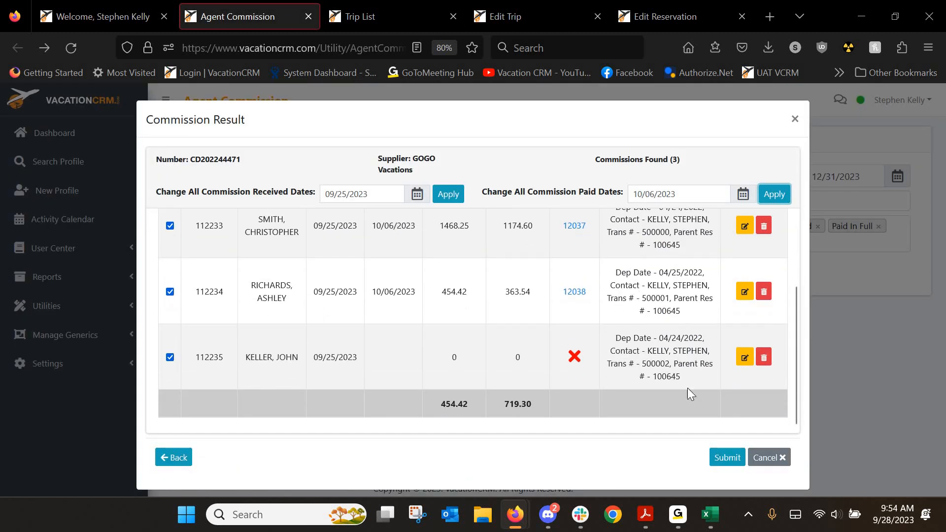
{"action": "left_click", "coordinate": [726, 458]}
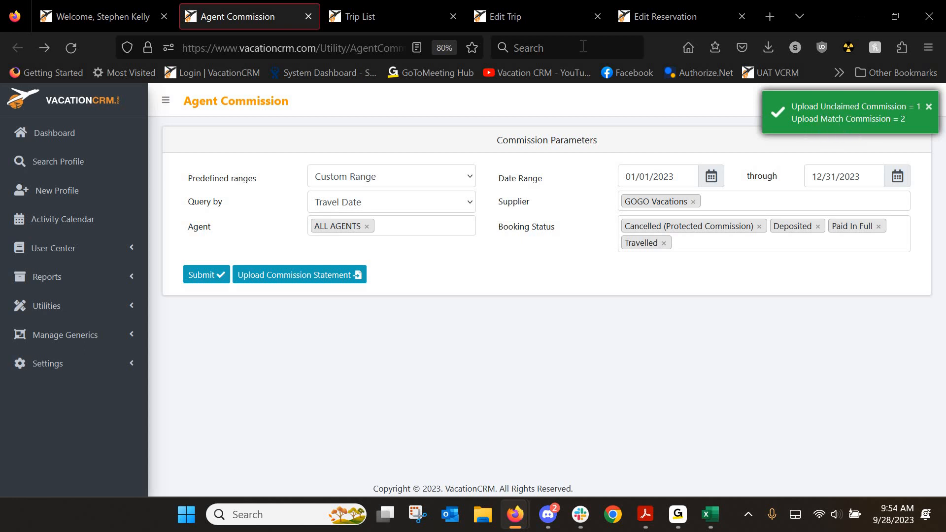
{"action": "left_click", "coordinate": [517, 16]}
{"action": "scroll", "coordinate": [247, 321], "scroll_direction": "down", "scroll_amount": 2}
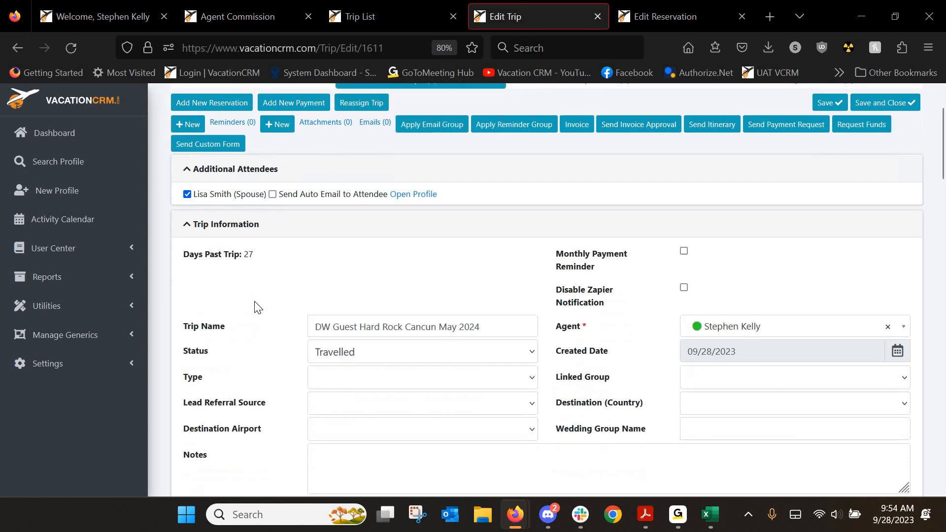
{"action": "scroll", "coordinate": [256, 306], "scroll_direction": "down", "scroll_amount": 15}
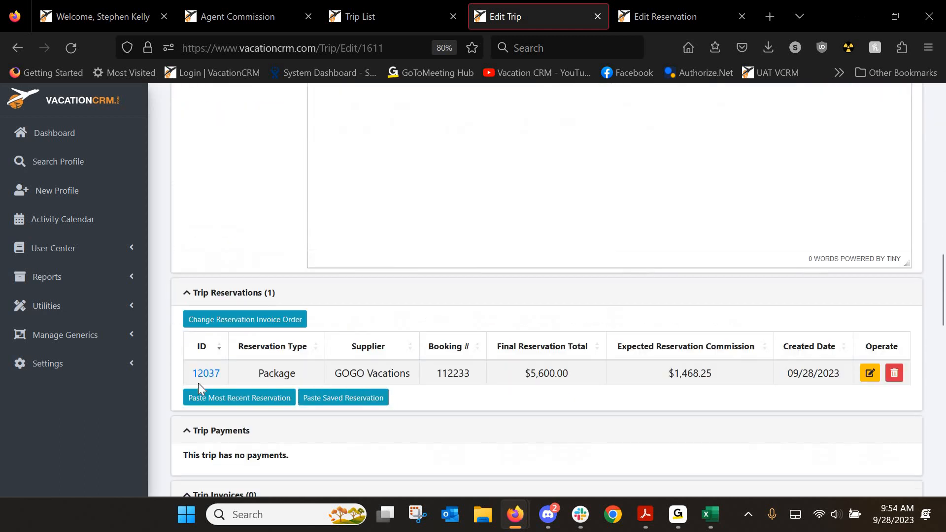
{"action": "left_click", "coordinate": [206, 374]}
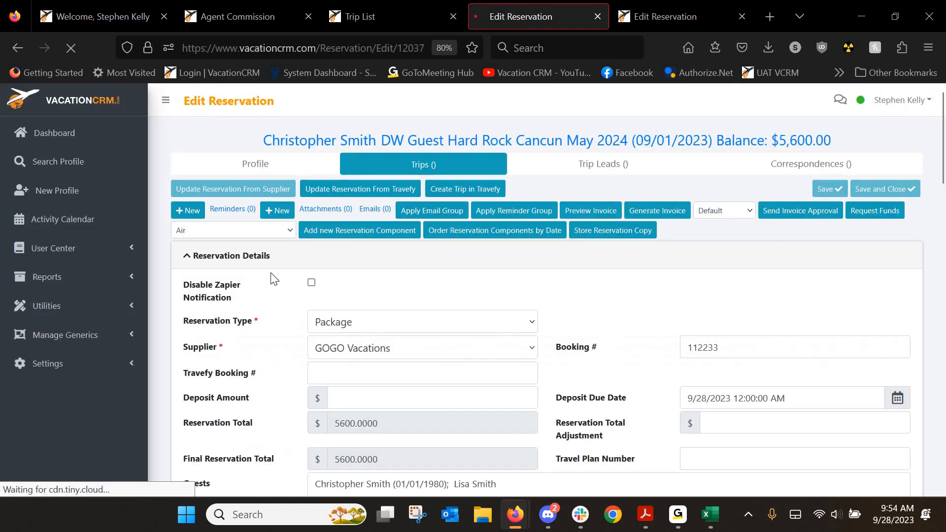
{"action": "scroll", "coordinate": [273, 281], "scroll_direction": "down", "scroll_amount": 8}
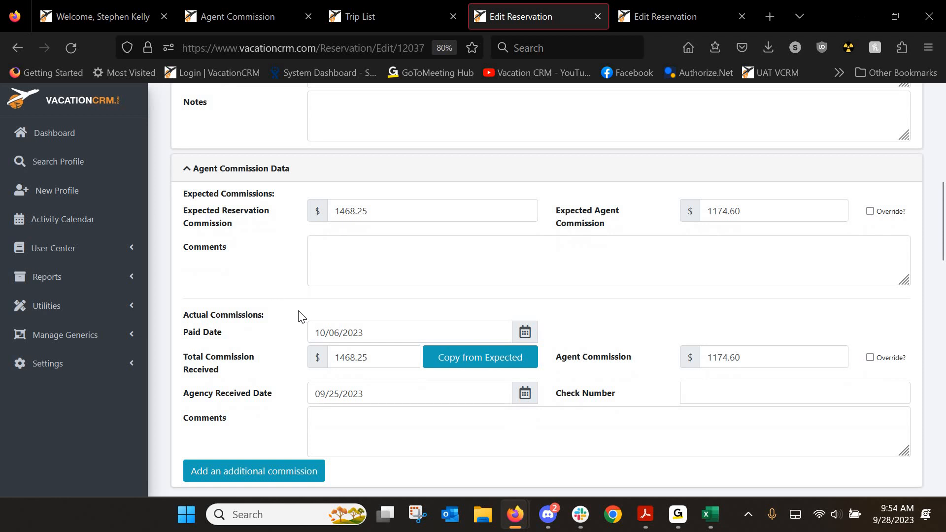
{"action": "scroll", "coordinate": [302, 316], "scroll_direction": "down", "scroll_amount": 2}
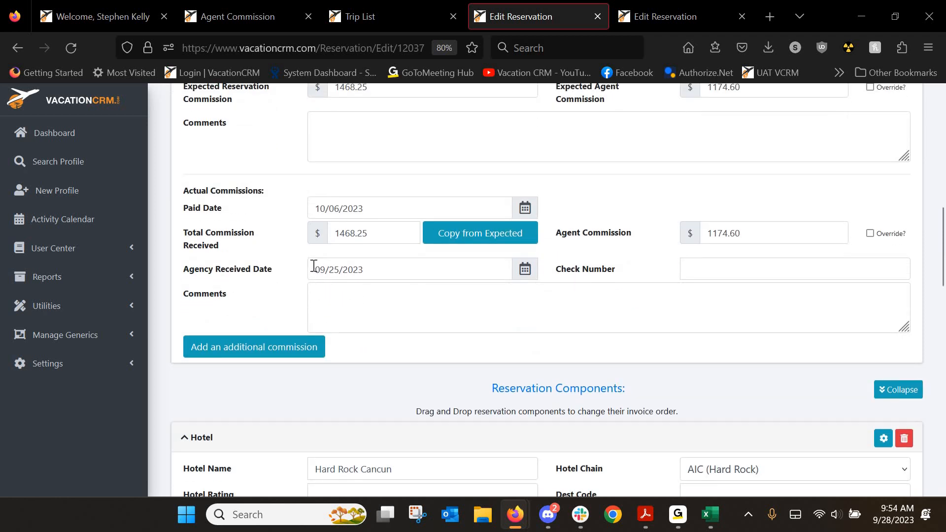
Verify the agency-received and paid commission dates, then bring the Gogo1 spreadsheet forward
{"action": "left_click", "coordinate": [365, 271]}
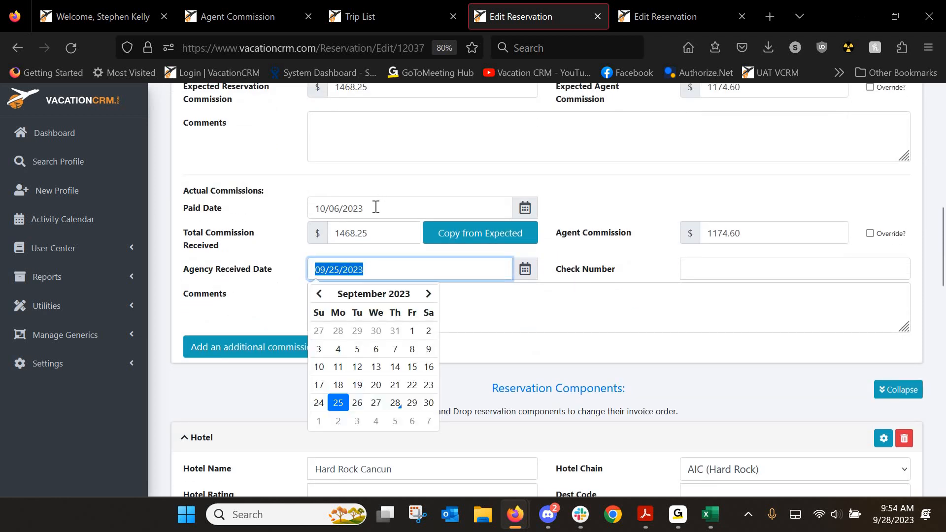
{"action": "left_click_drag", "start_coordinate": [366, 209], "coordinate": [274, 209]}
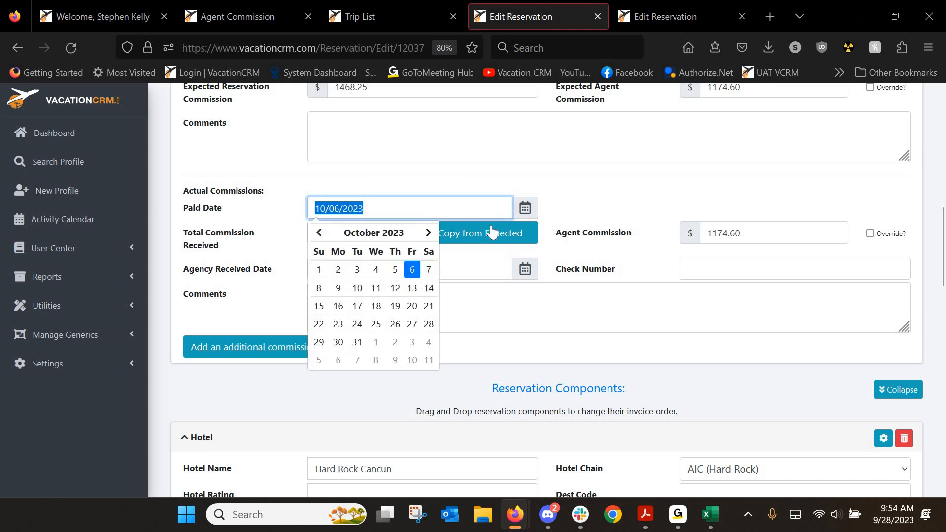
{"action": "left_click", "coordinate": [607, 239]}
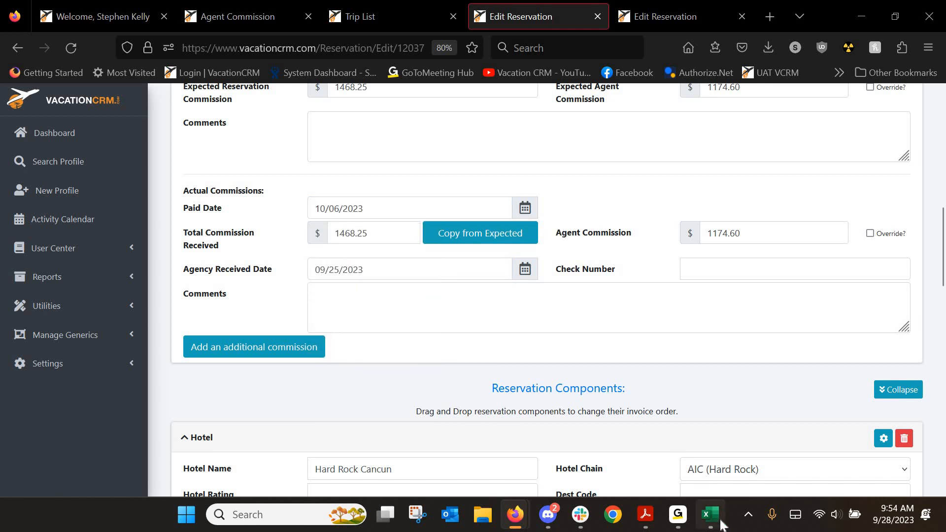
{"action": "left_click", "coordinate": [710, 514]}
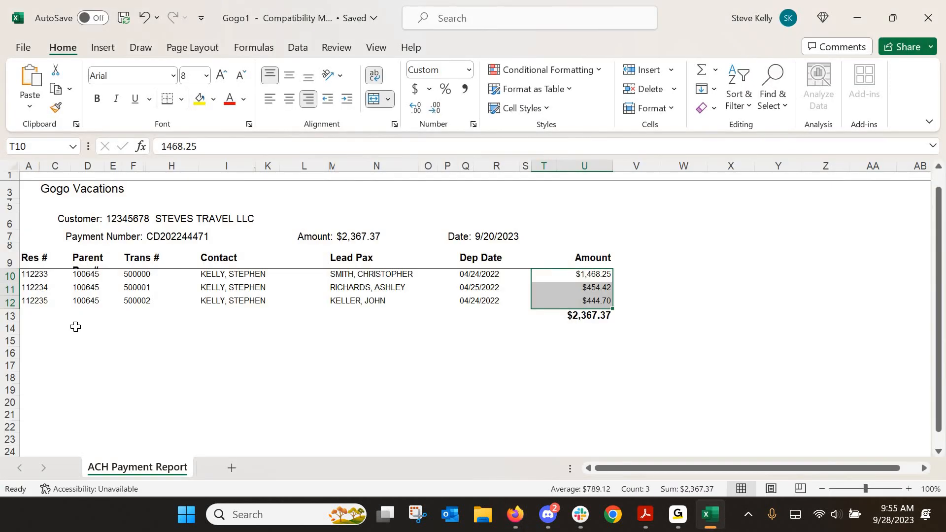
Clear the amount selection by clicking cell D14, then minimize the Gogo statement workbook
{"action": "left_click", "coordinate": [75, 327]}
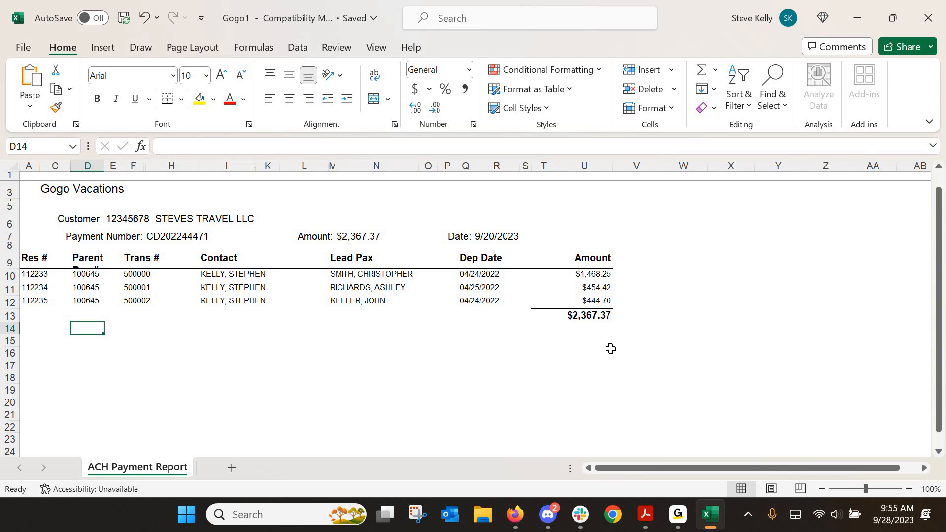
{"action": "left_click", "coordinate": [857, 23]}
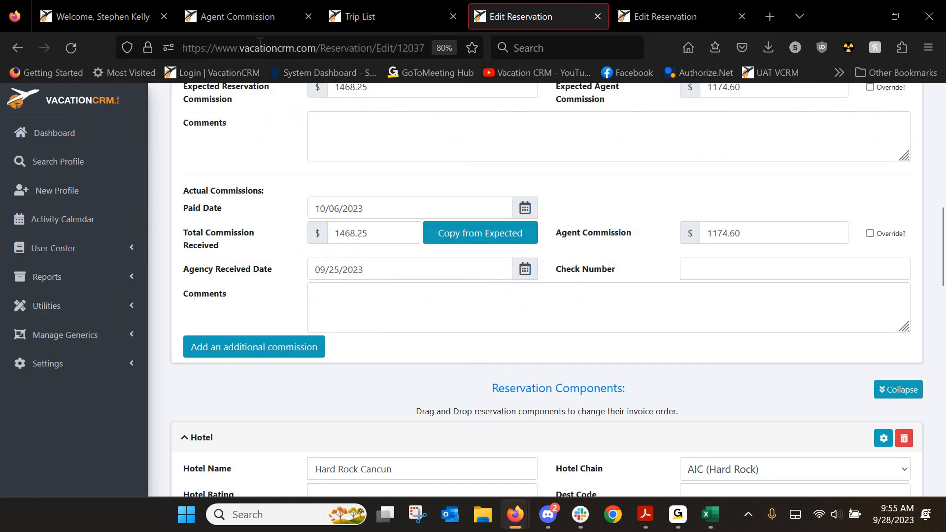
Open Utilities > Unclaimed Commission in a new tab, review the GOGO entry, and return to reservation 12037
{"action": "left_click", "coordinate": [55, 315]}
{"action": "scroll", "coordinate": [64, 330], "scroll_direction": "down", "scroll_amount": 3}
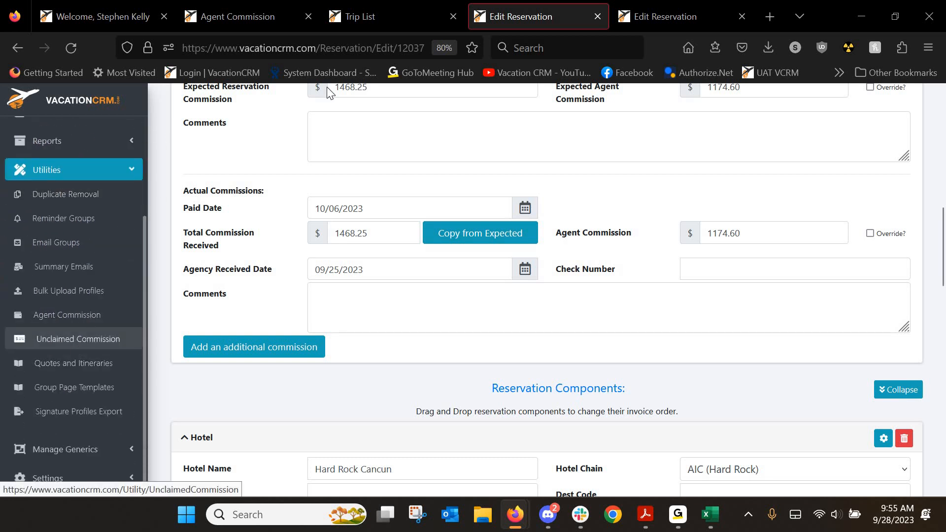
{"action": "middle_click", "coordinate": [78, 339]}
{"action": "left_click", "coordinate": [561, 23]}
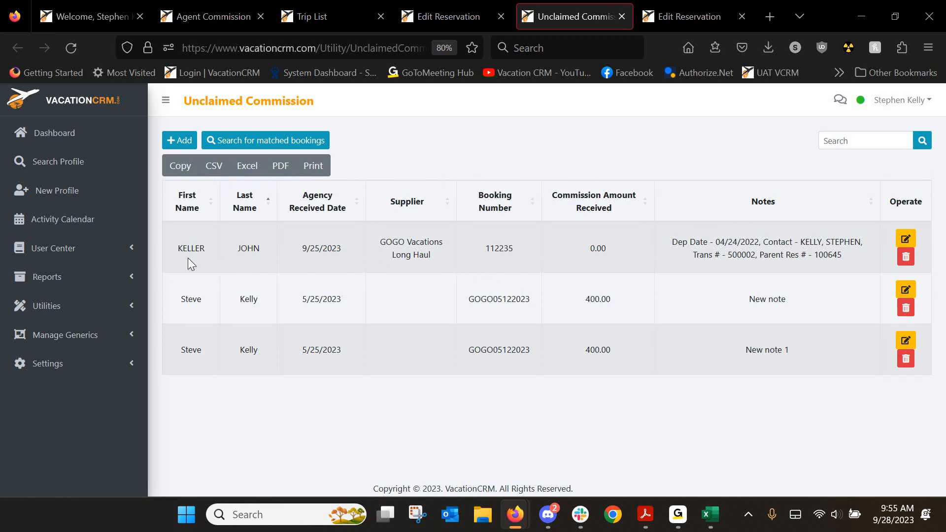
{"action": "left_click_drag", "start_coordinate": [176, 253], "coordinate": [247, 253]}
{"action": "left_click", "coordinate": [428, 14]}
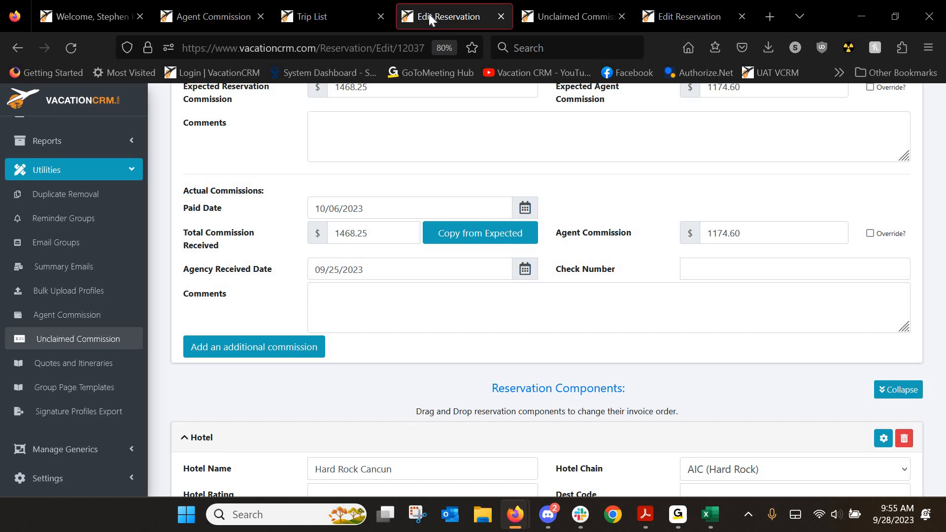
Open the Upload Commission Statement dialog and browse the Supplier list without selecting a supplier
{"action": "left_click", "coordinate": [217, 18]}
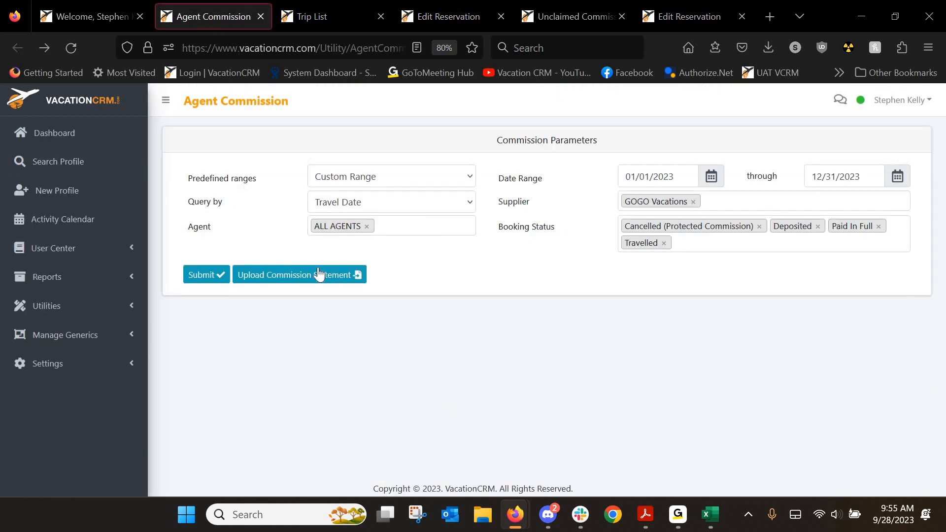
{"action": "left_click", "coordinate": [351, 278]}
{"action": "left_click", "coordinate": [440, 288]}
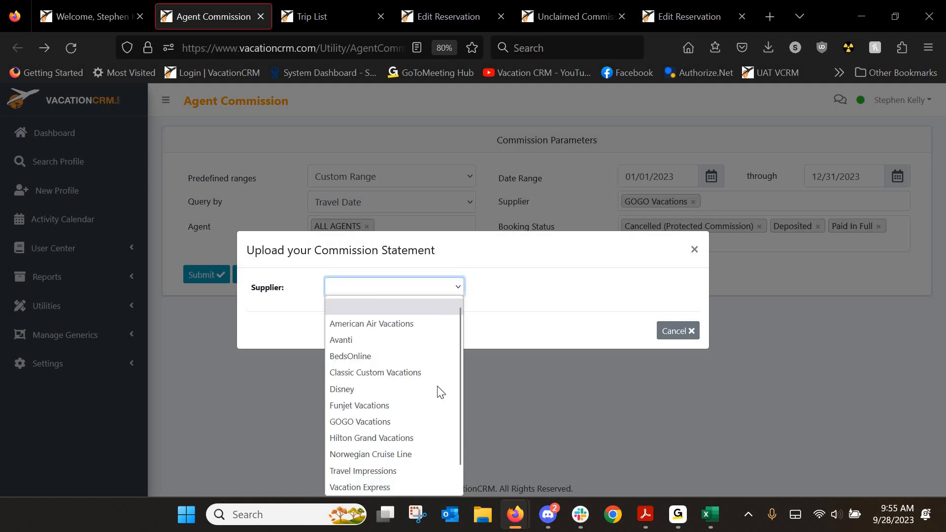
{"action": "scroll", "coordinate": [440, 393], "scroll_direction": "down", "scroll_amount": 1}
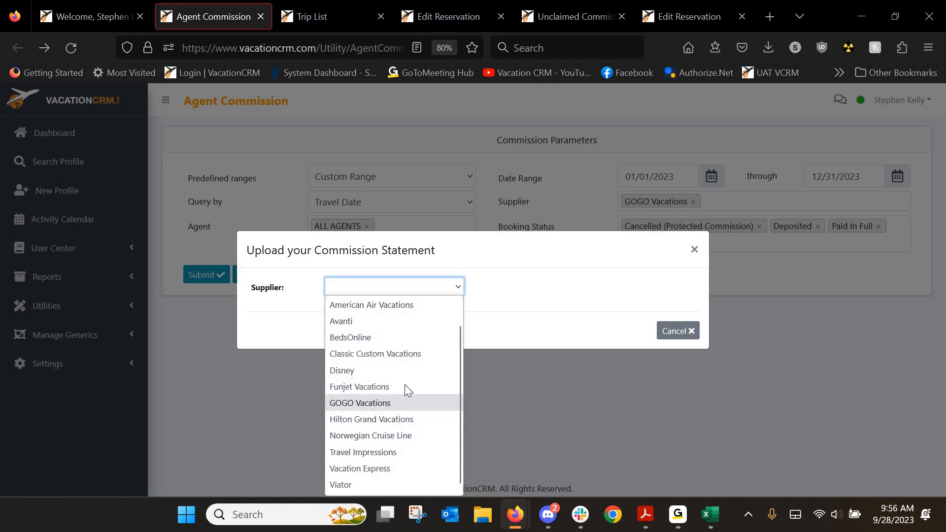
{"action": "scroll", "coordinate": [407, 373], "scroll_direction": "up", "scroll_amount": 1}
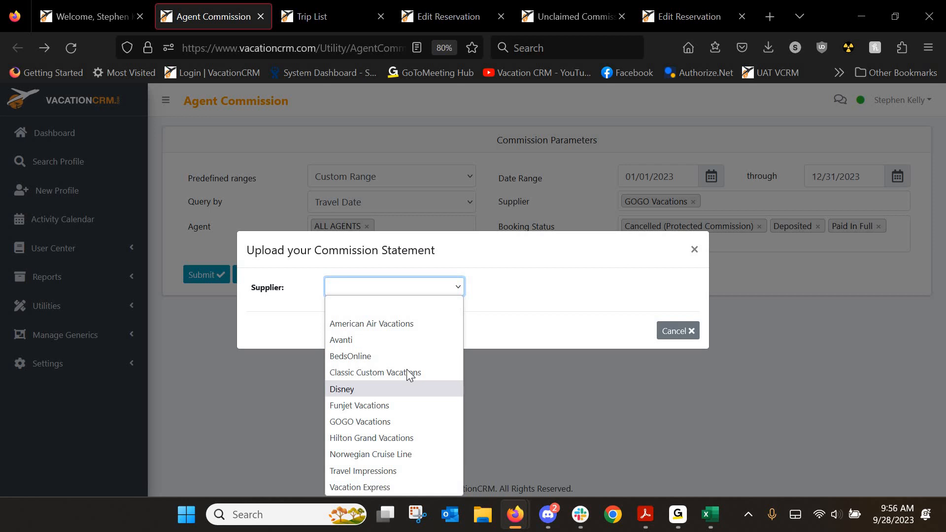
{"action": "scroll", "coordinate": [408, 375], "scroll_direction": "down", "scroll_amount": 1}
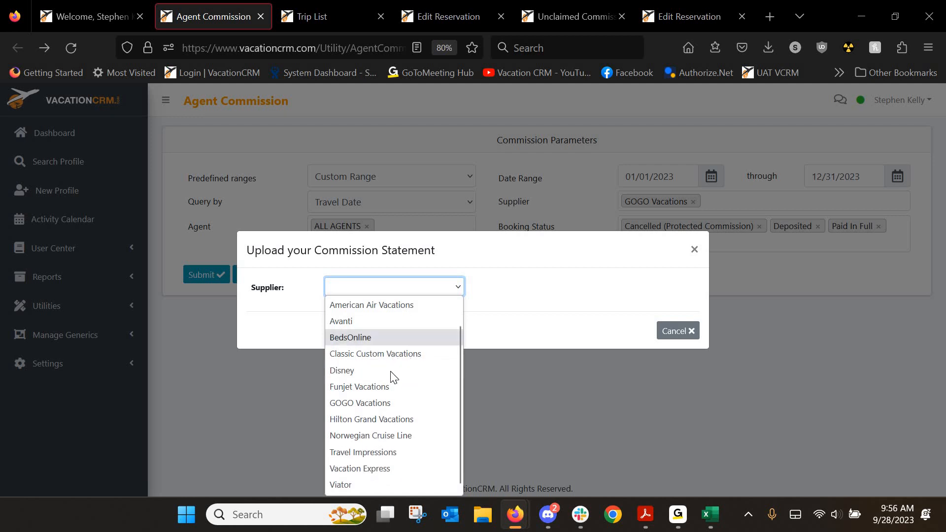
{"action": "scroll", "coordinate": [391, 372], "scroll_direction": "up", "scroll_amount": 1}
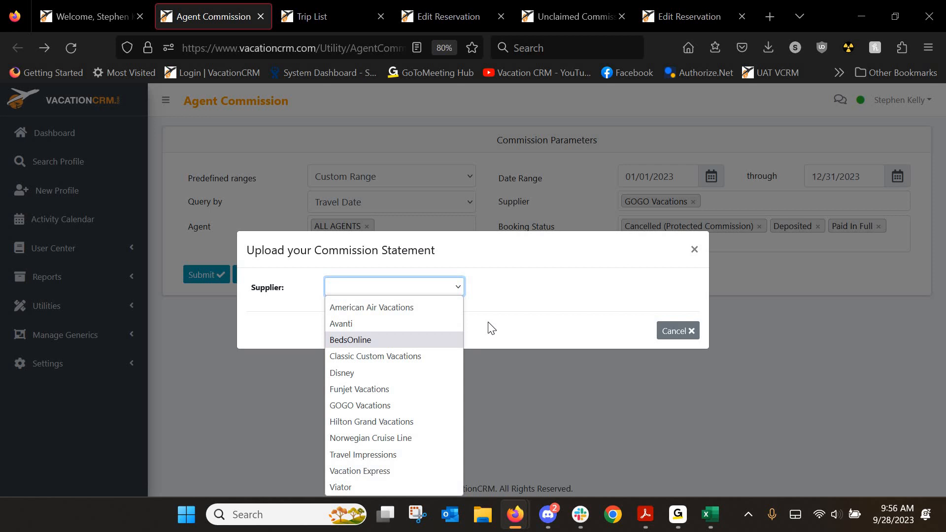
{"action": "left_click", "coordinate": [516, 285]}
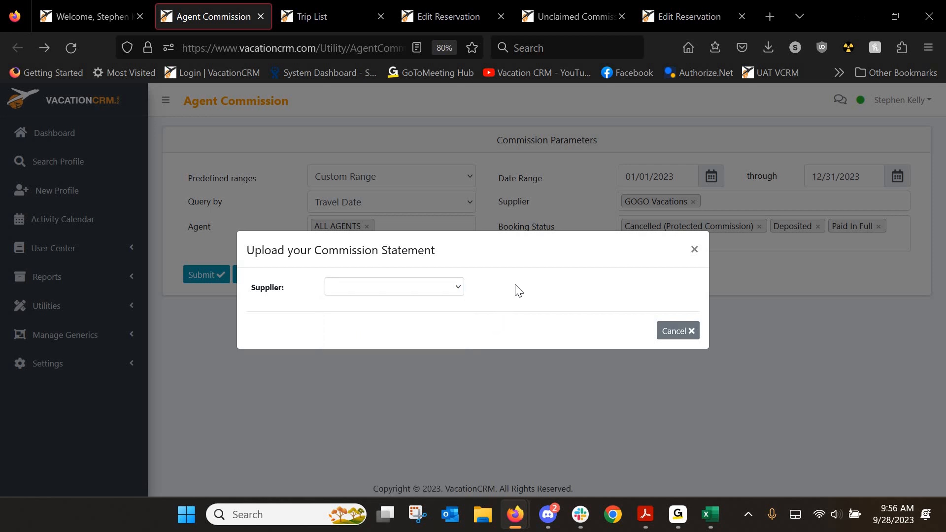